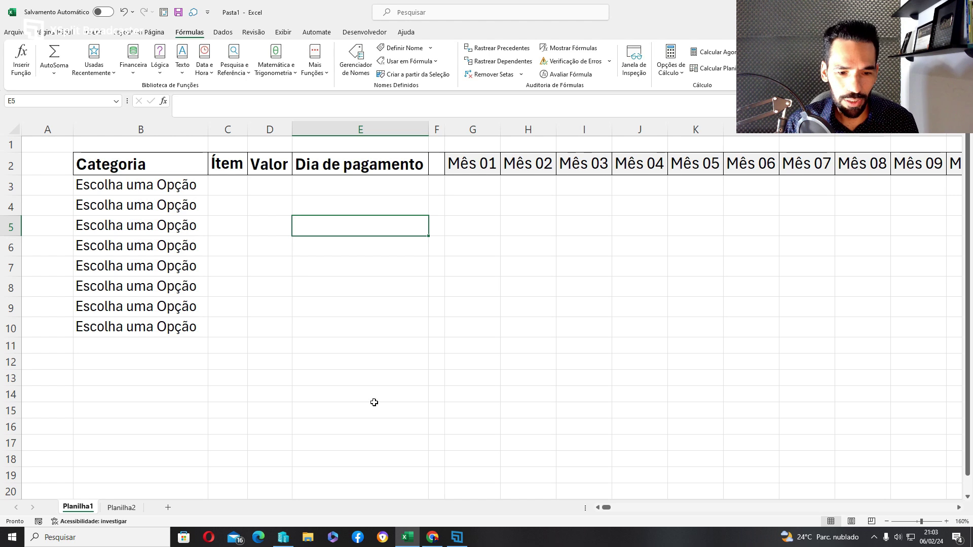
# - Create a new blank workbook
pyautogui.click(83, 537)
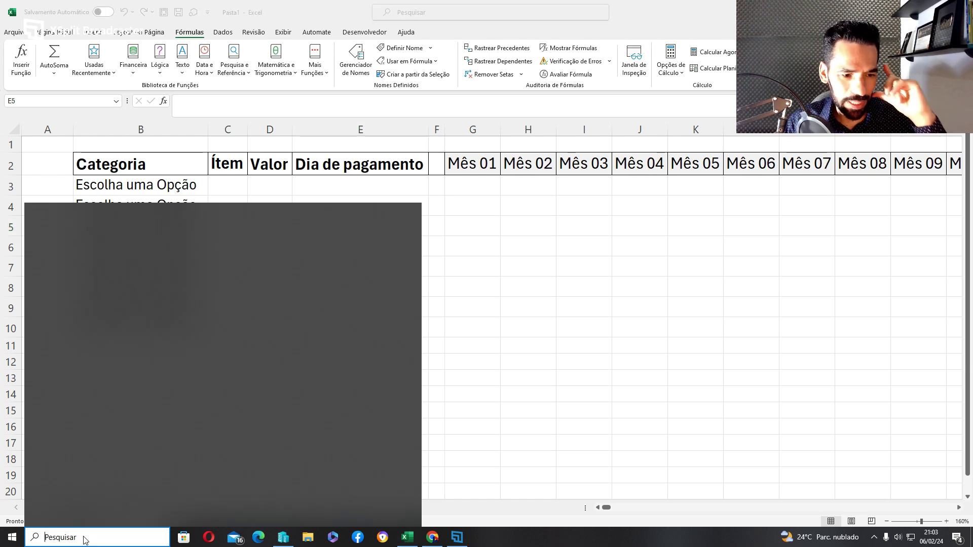
pyautogui.click(89, 390)
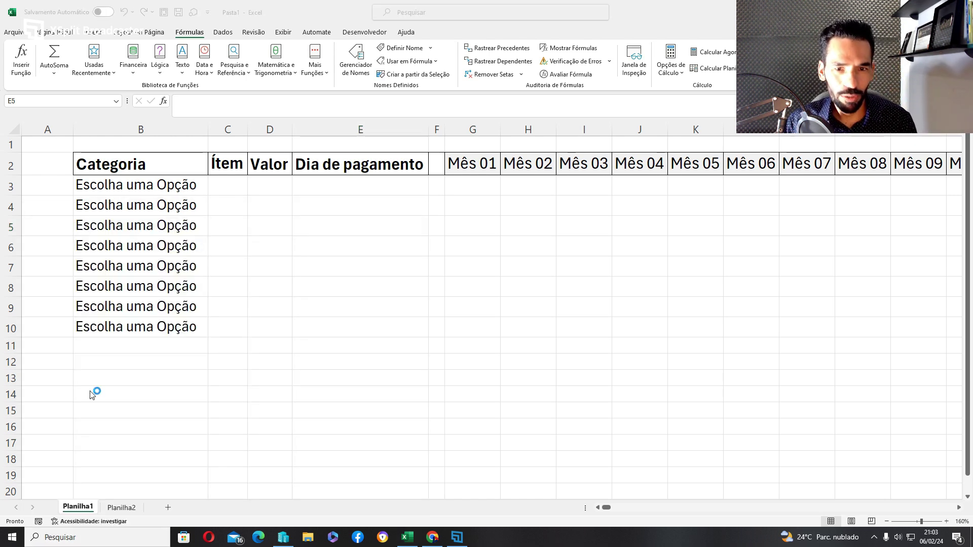
pyautogui.hotkey('ctrl', 'n')
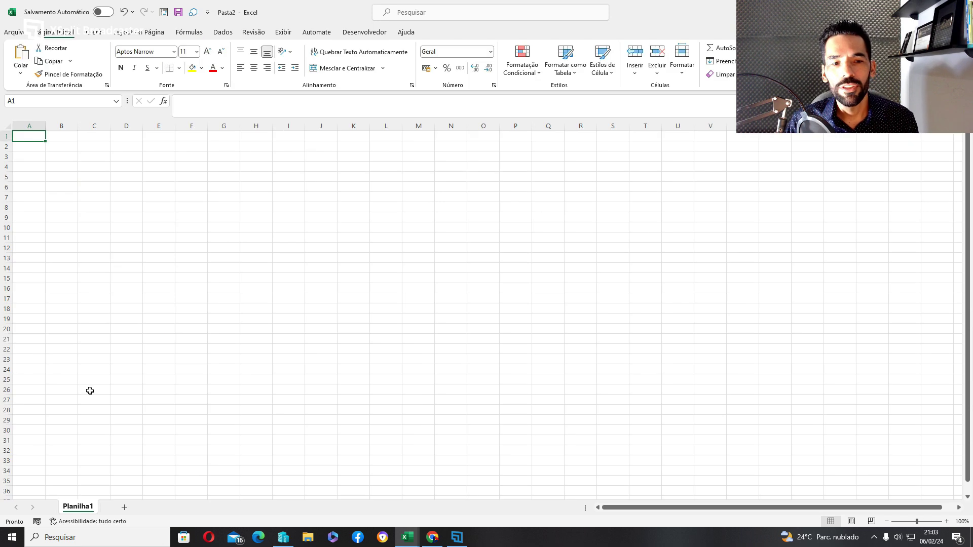
# - Narrow column A to a slim margin, under half its default width
pyautogui.click(946, 522)
pyautogui.click(945, 521)
pyautogui.click(946, 521)
pyautogui.click(945, 521)
pyautogui.click(946, 521)
pyautogui.click(945, 521)
pyautogui.click(945, 522)
pyautogui.click(946, 522)
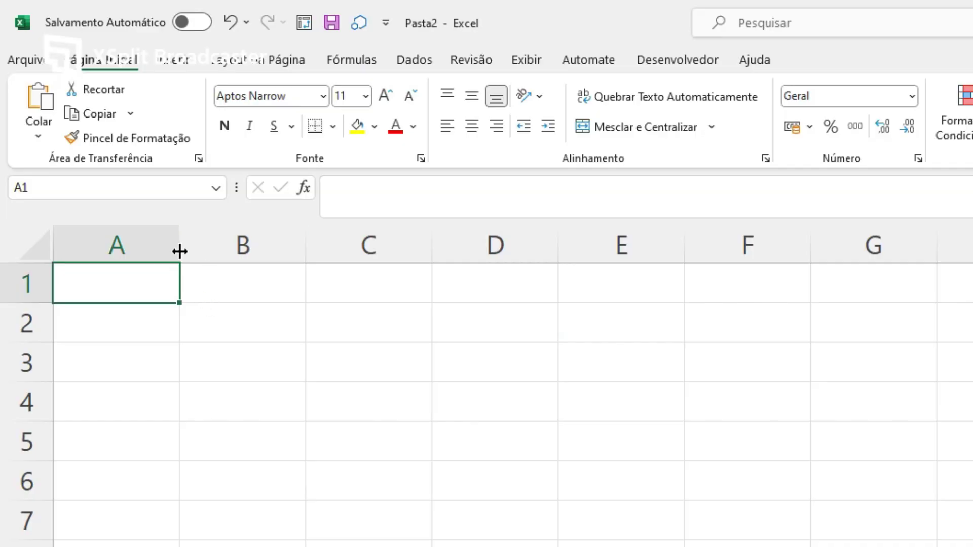
pyautogui.moveTo(180, 251); pyautogui.dragTo(100, 246)
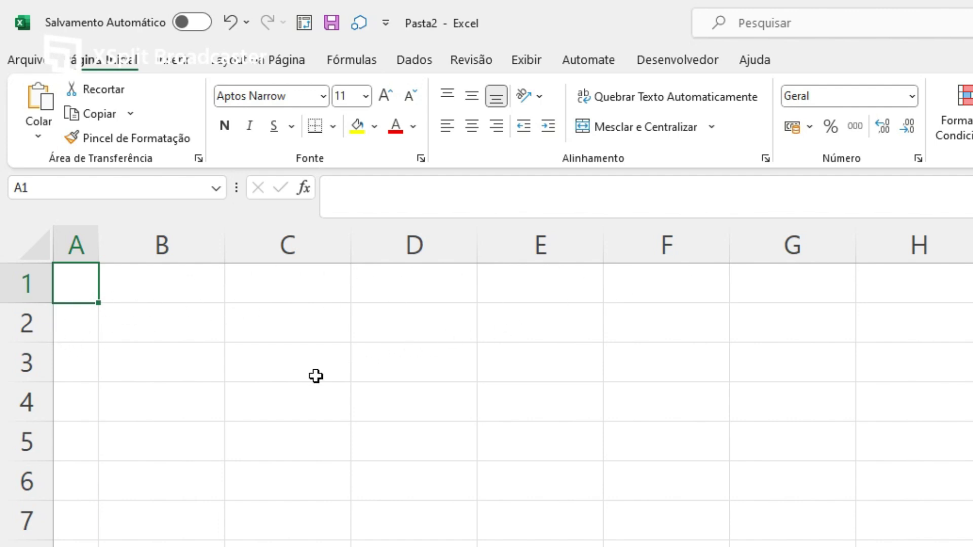
# - Enter the column headers "Categoria" in cell B3 and "Ítem" in cell C3
pyautogui.click(160, 350)
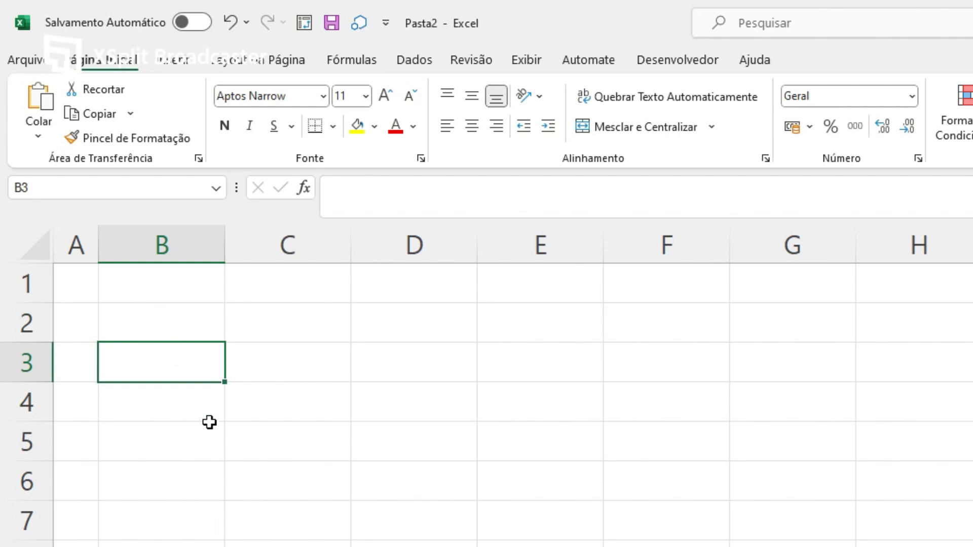
pyautogui.hotkey('alt', 'Tab')
pyautogui.hotkey('alt', 'Tab')
pyautogui.write('Categoria')
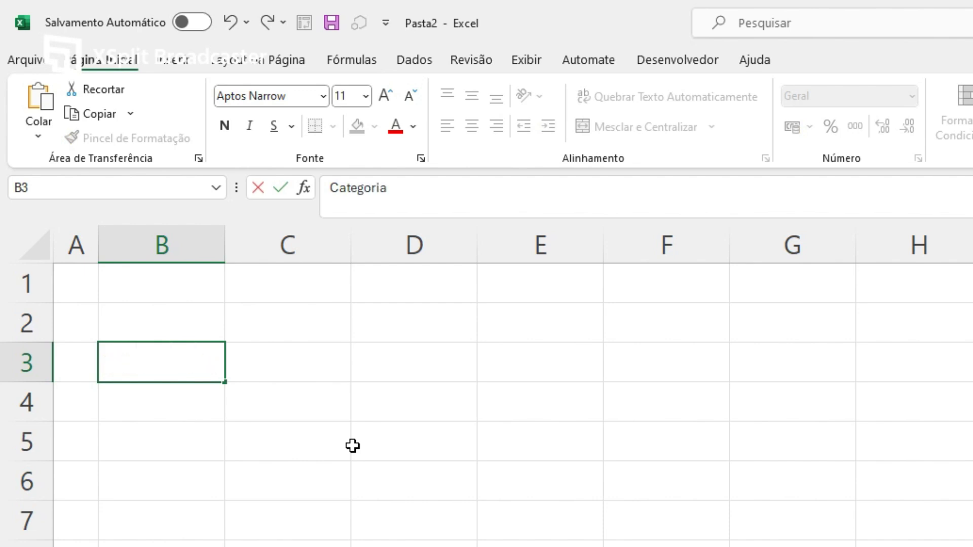
pyautogui.press('Return')
pyautogui.press('Up')
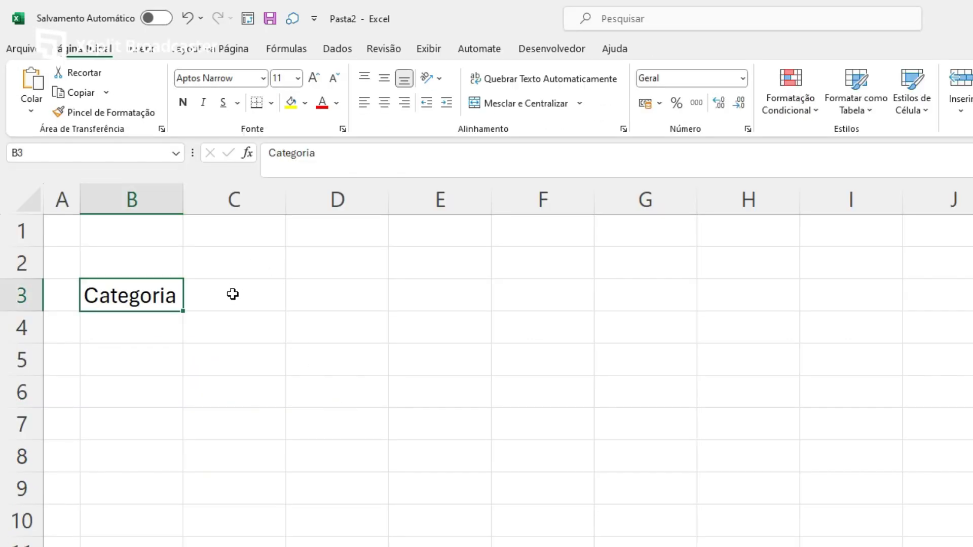
pyautogui.click(232, 294)
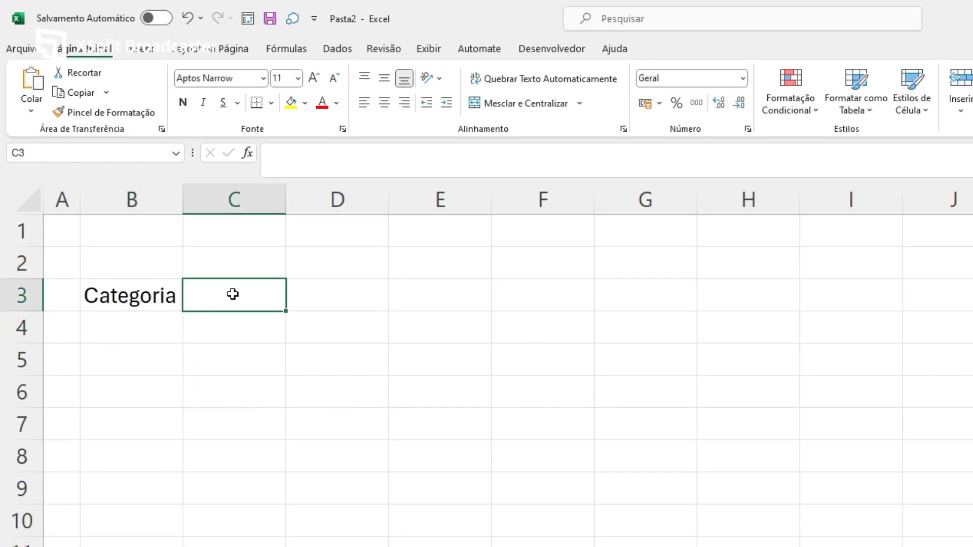
pyautogui.write('Ítem')
pyautogui.press('Tab')
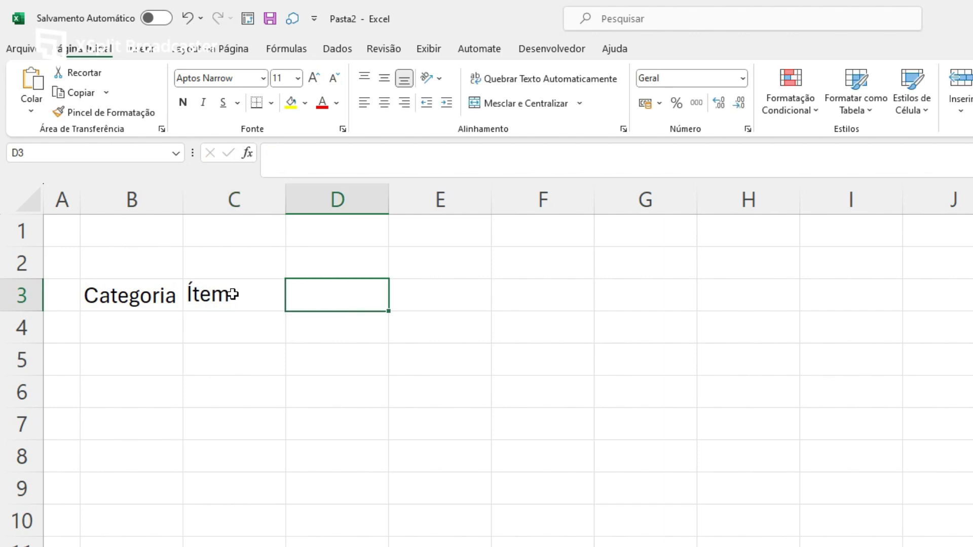
# - Enter the column headers "Valor" in cell D3 and "Dia do Pagamento" in cell E3
pyautogui.hotkey('alt', 'Tab')
pyautogui.hotkey('alt', 'Tab')
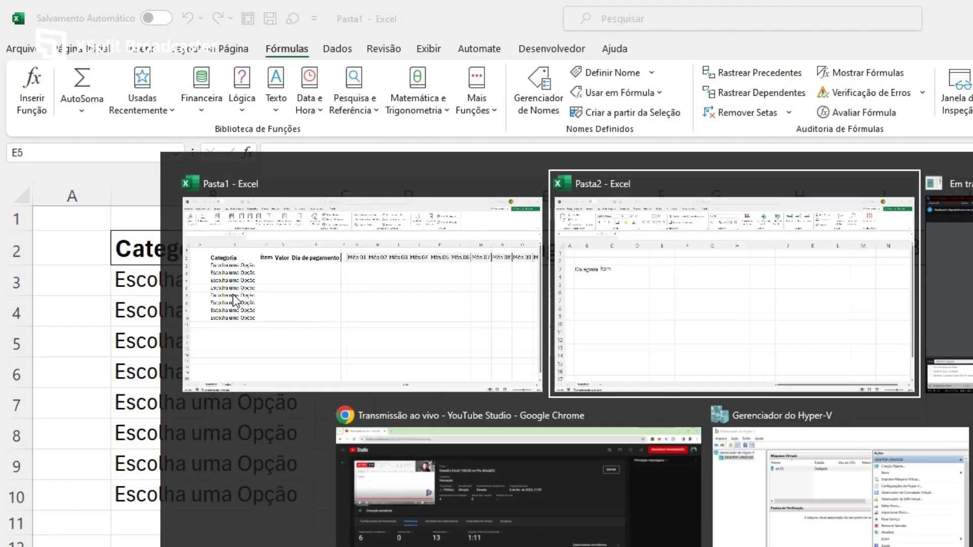
pyautogui.write('Valor')
pyautogui.press('Tab')
pyautogui.write('Dia do Pagamento')
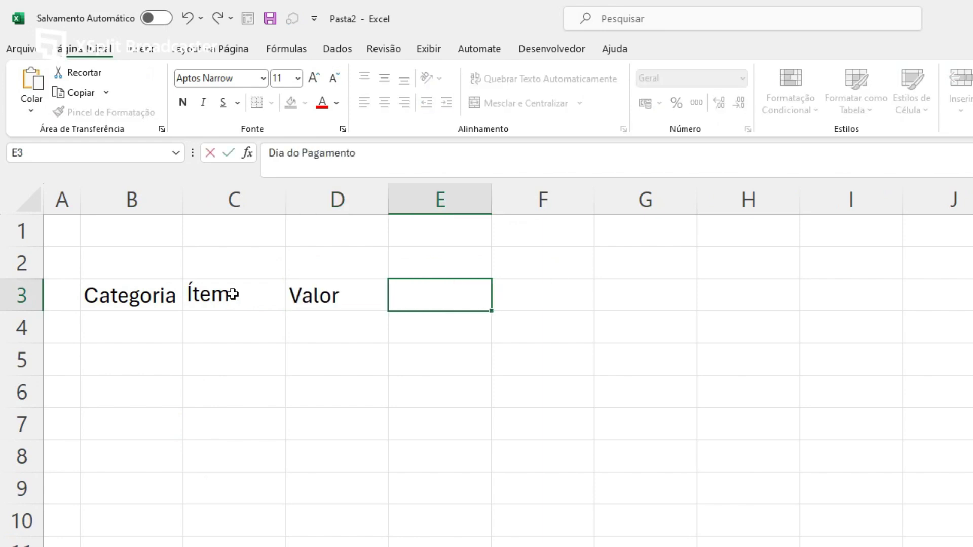
pyautogui.press('Return')
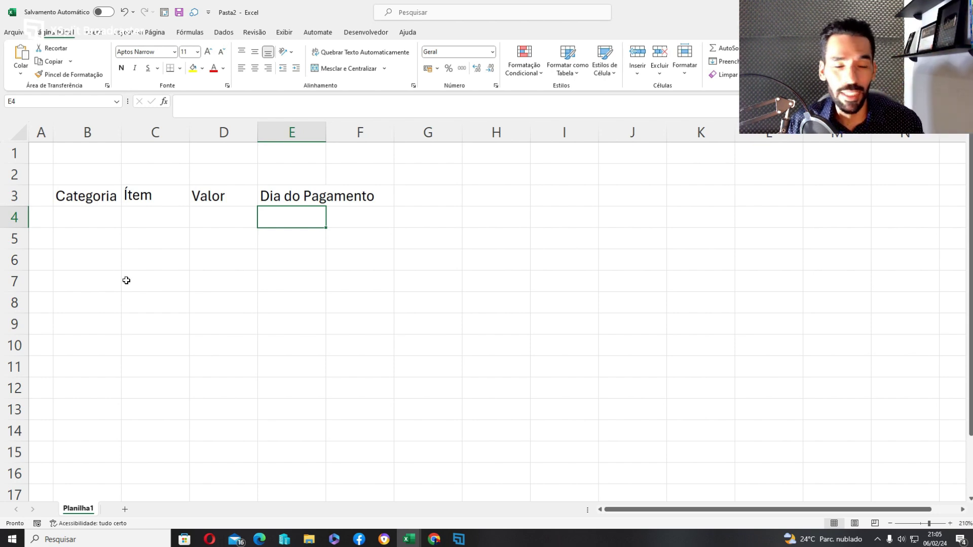
# - Widen column E so that the "Dia do Pagamento" header fits inside its cell
pyautogui.click(275, 197)
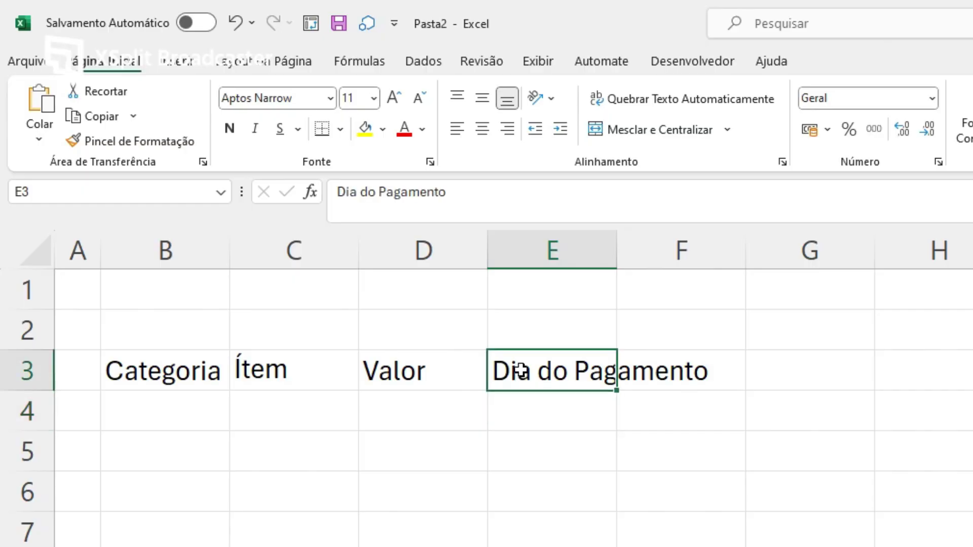
pyautogui.moveTo(614, 253); pyautogui.dragTo(726, 259)
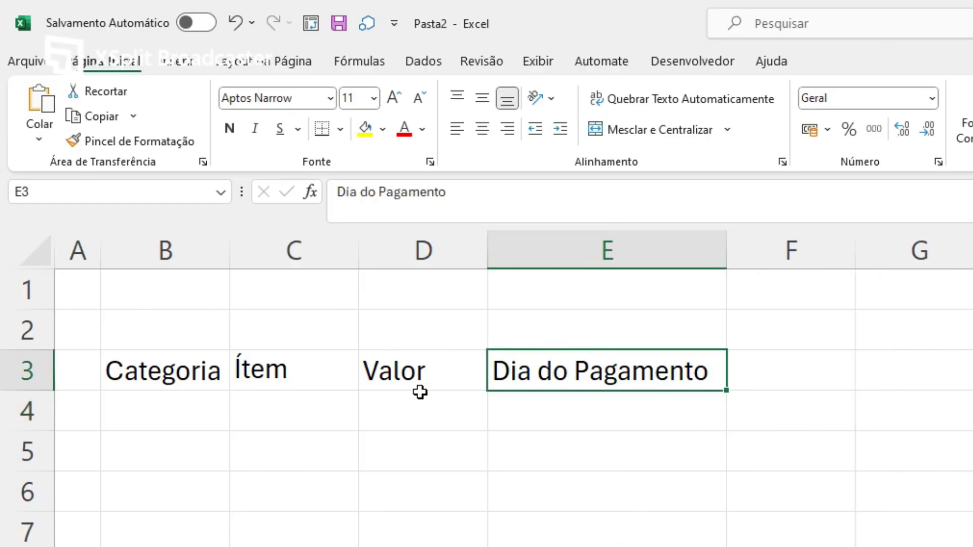
pyautogui.click(197, 408)
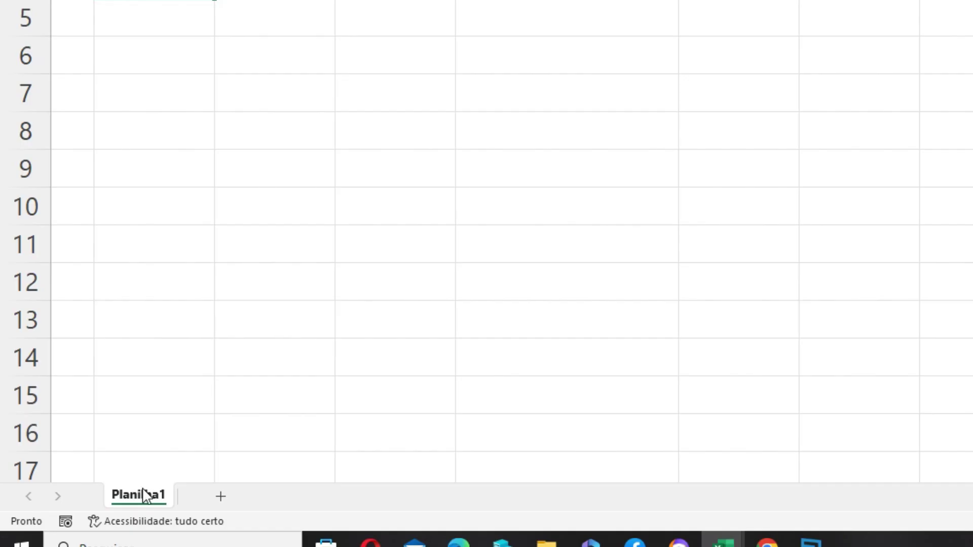
# - Rename the sheet Planilha1 as "Contas a Pagar"
pyautogui.rightClick(146, 499)
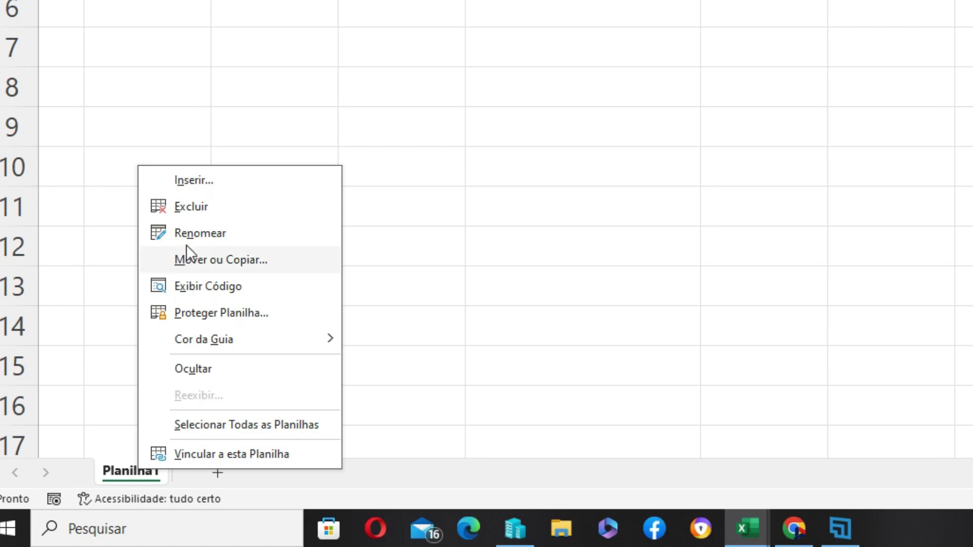
pyautogui.click(186, 236)
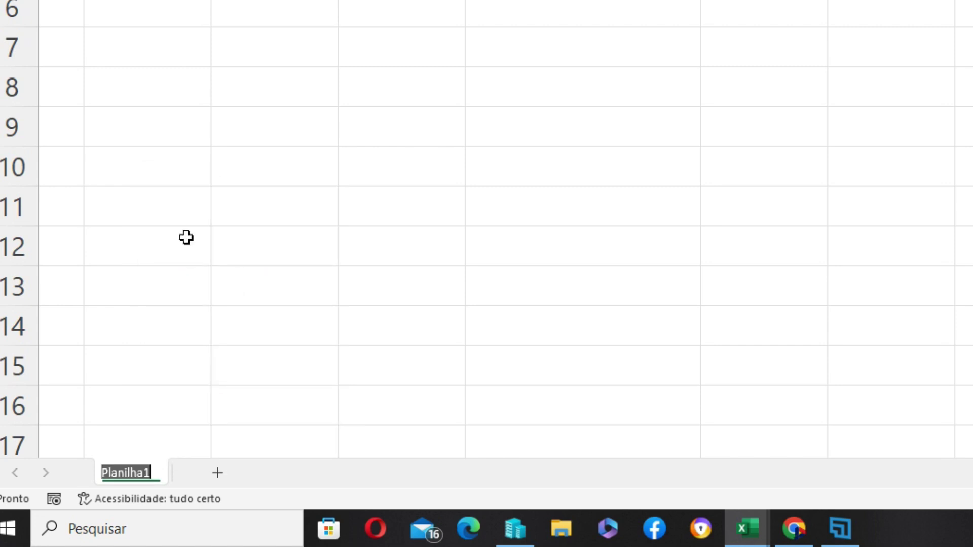
pyautogui.write('Contas a P')
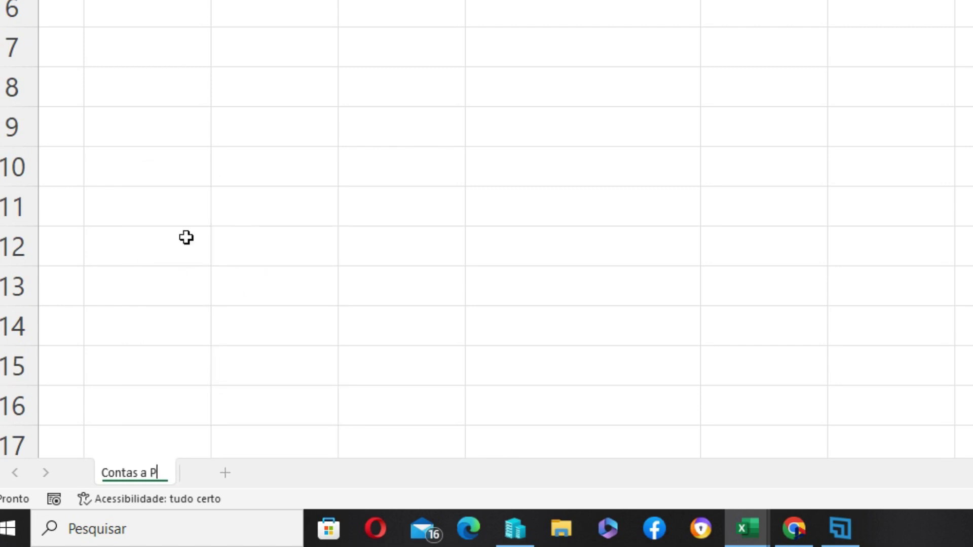
pyautogui.write('agar')
pyautogui.press('Return')
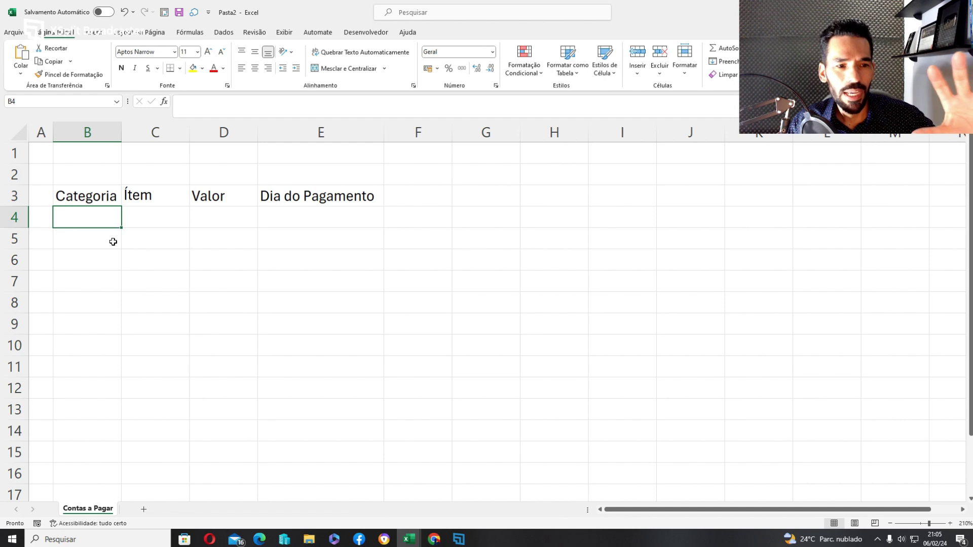
pyautogui.click(158, 215)
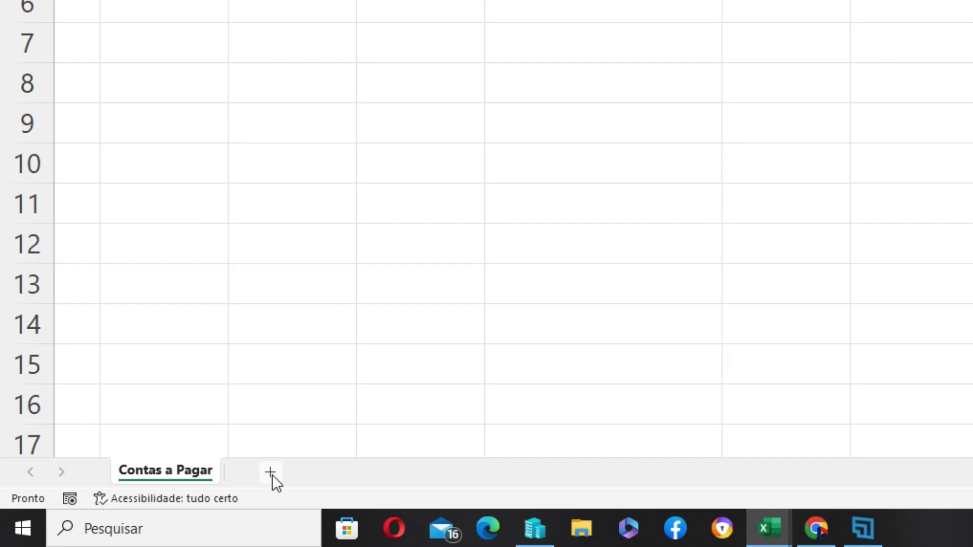
# - Add a second sheet to the workbook and name it "Apoio"
pyautogui.click(143, 508)
pyautogui.doubleClick(272, 470)
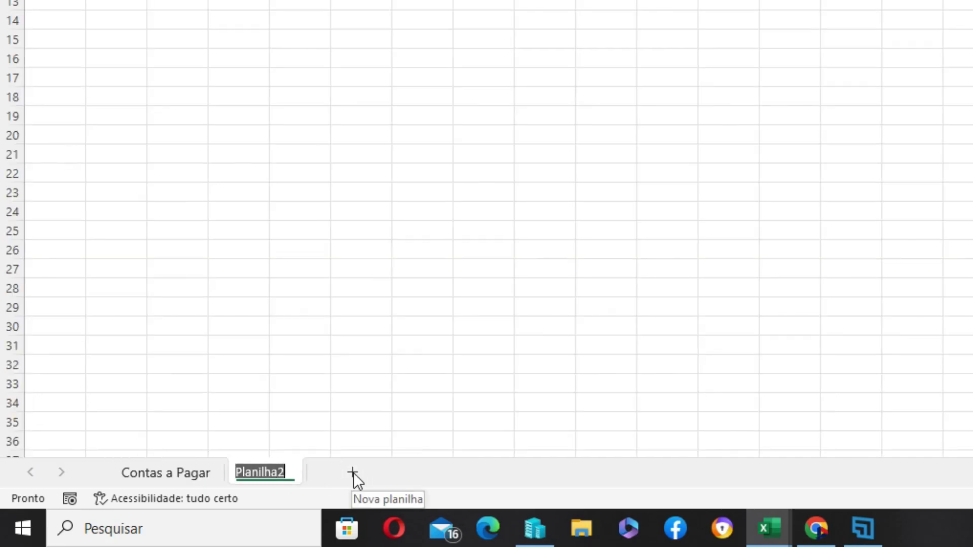
pyautogui.write('Apoio')
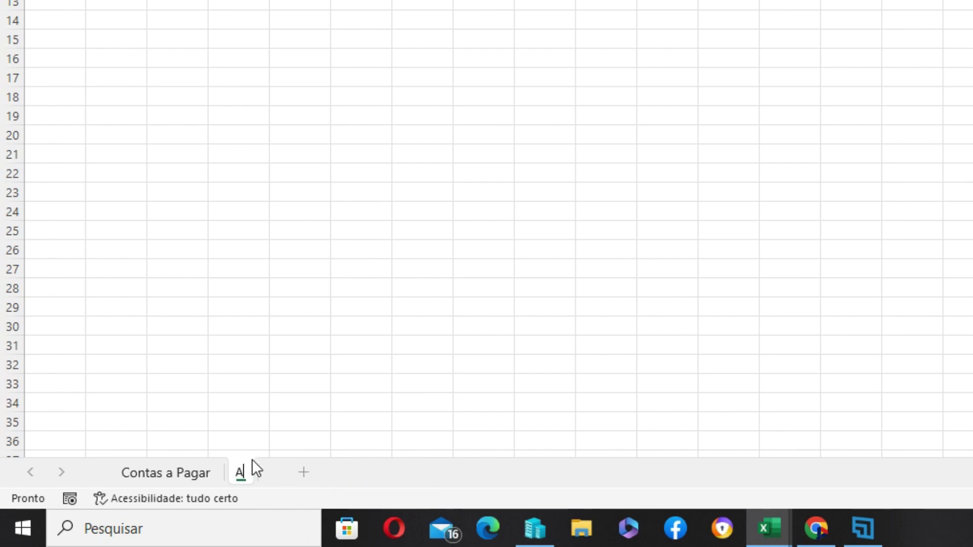
pyautogui.press('Return')
# - Enter "Escolha Uma Categoria" in cell B2 of the Apoio sheet and fit column B's width to the text
pyautogui.click(947, 521)
pyautogui.click(946, 522)
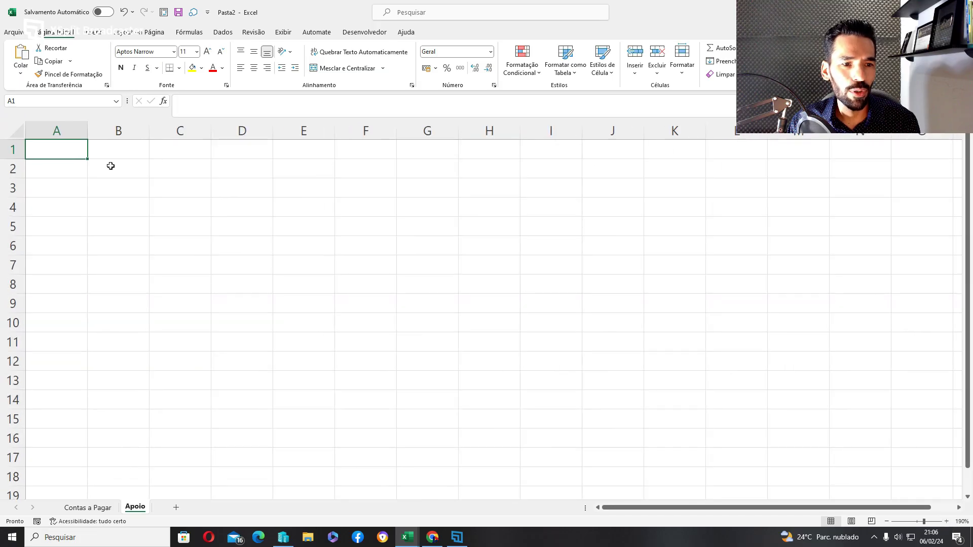
pyautogui.click(147, 168)
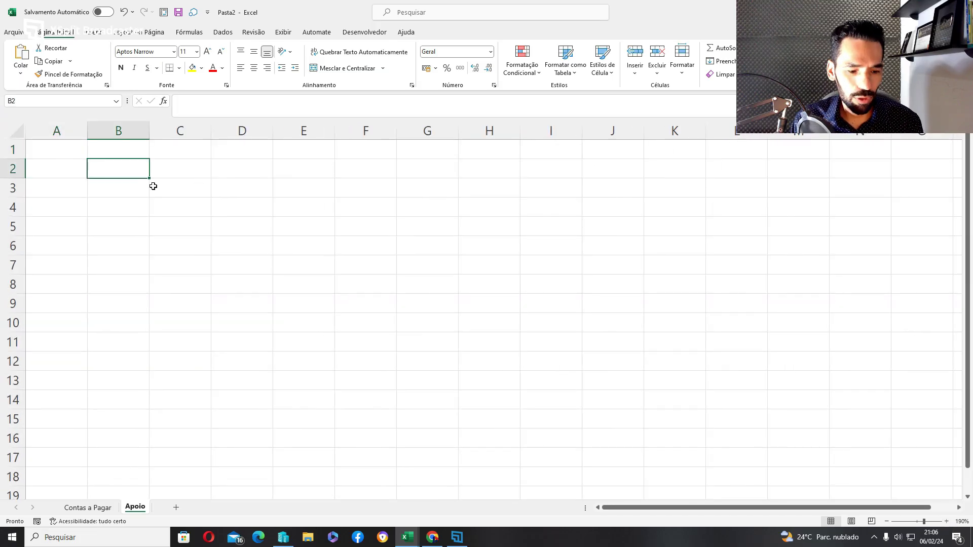
pyautogui.write('Escolha Uma Ca')
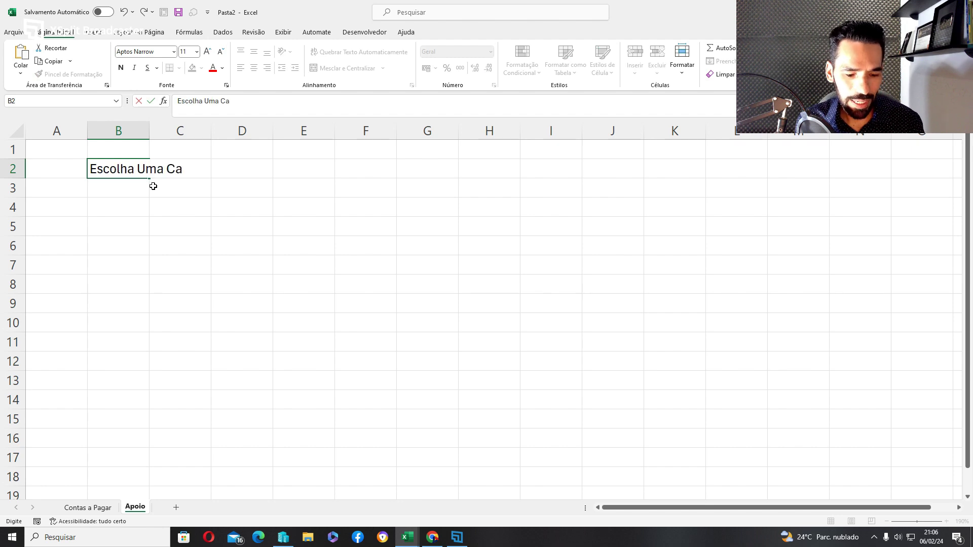
pyautogui.write('tegotia')
pyautogui.press('Return')
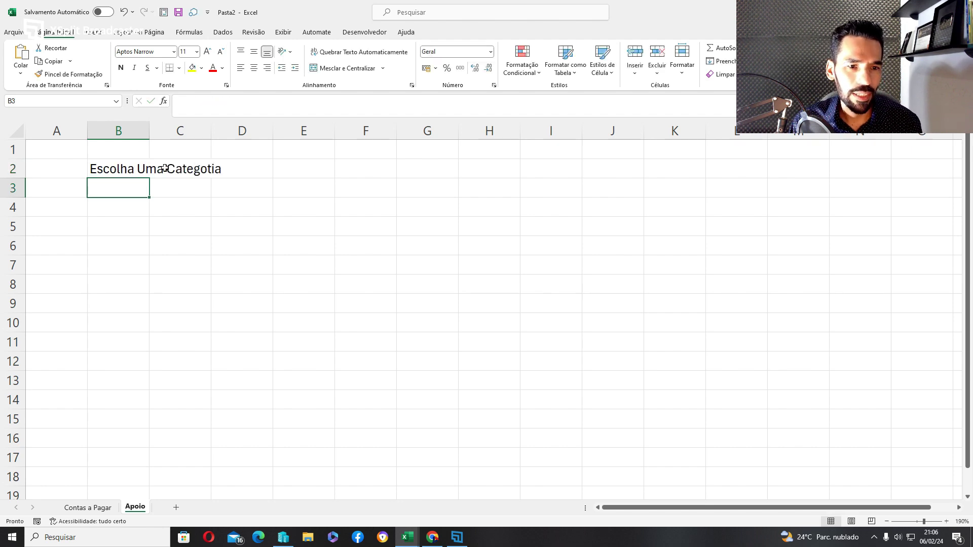
pyautogui.click(144, 169)
pyautogui.click(208, 169)
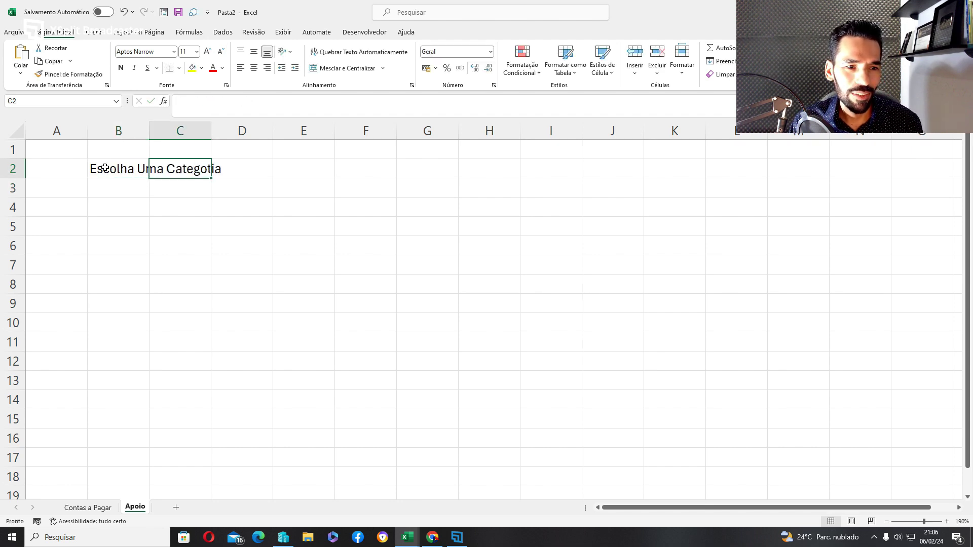
pyautogui.doubleClick(102, 168)
pyautogui.click(245, 100)
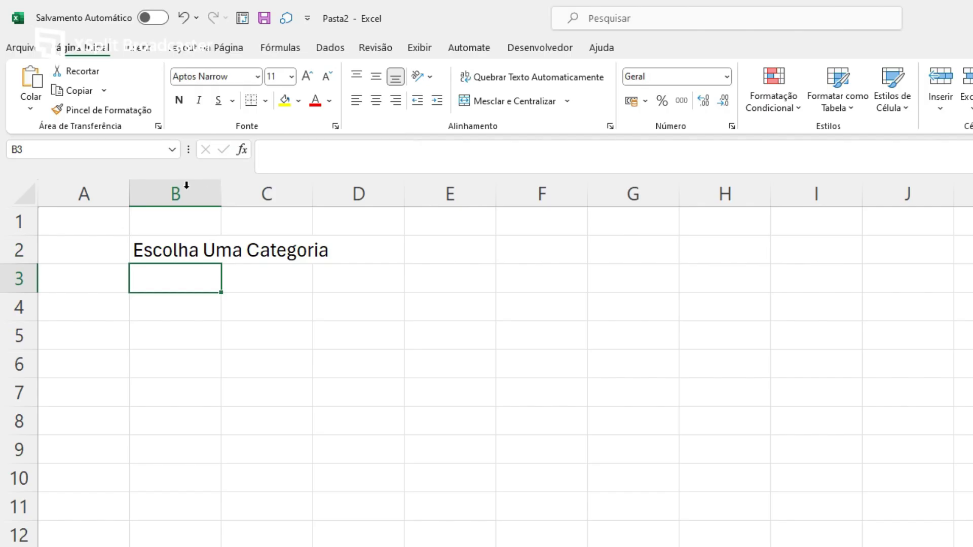
pyautogui.doubleClick(221, 196)
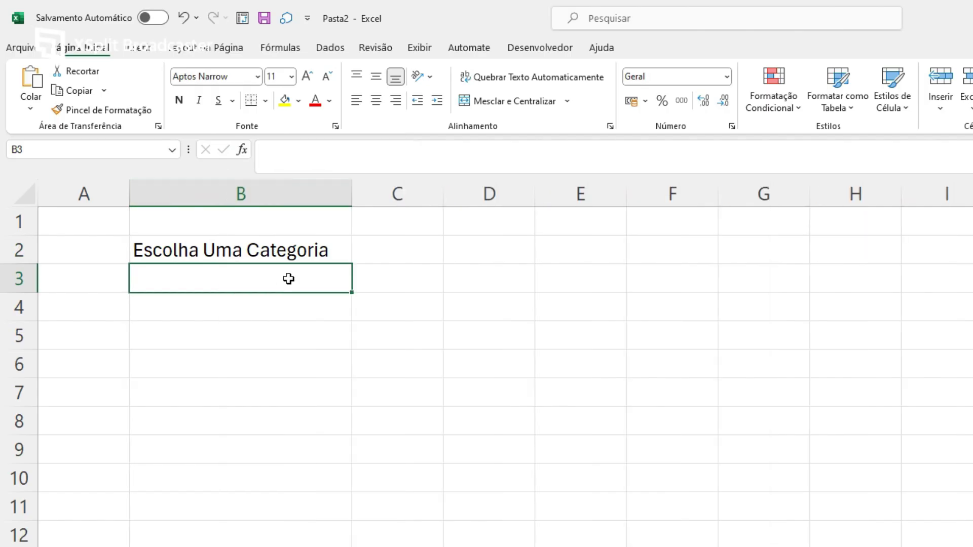
# - Enter the categories Transporte, Alimentação, Lazer, Vestuário, Saúde and Impostos/Taxas in cells B3 to B8 of the Apoio sheet
pyautogui.write('Transporte')
pyautogui.press('Return')
pyautogui.write('Alimentação')
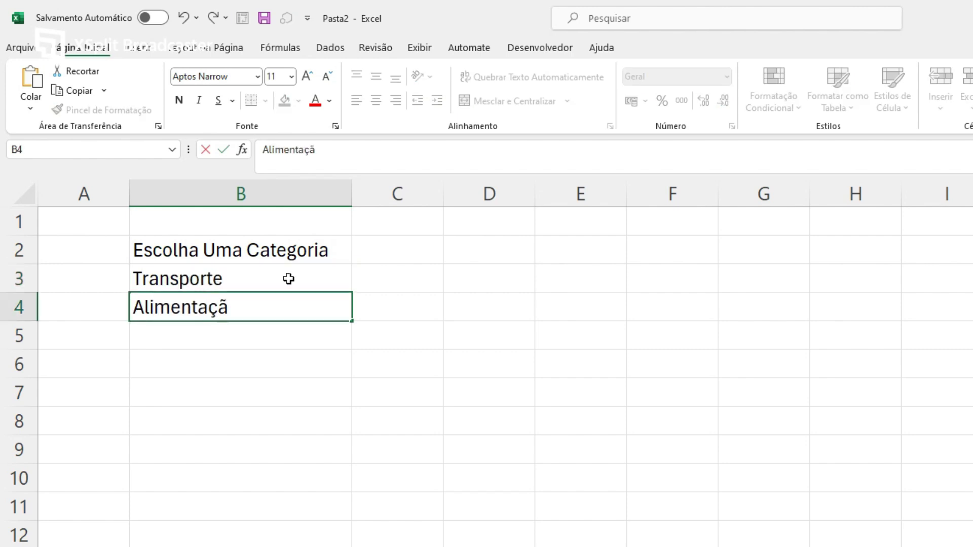
pyautogui.press('Return')
pyautogui.write('Lazer')
pyautogui.press('Return')
pyautogui.write('Vestu')
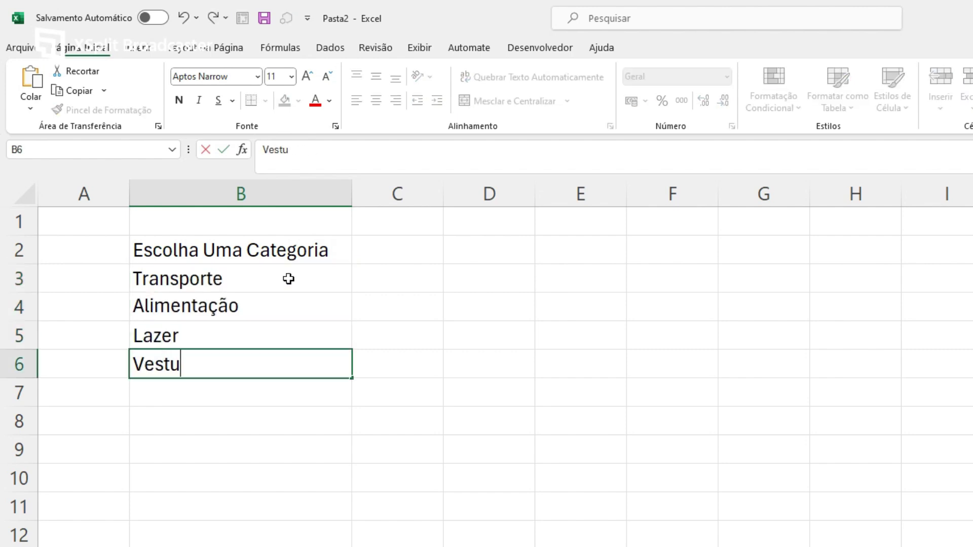
pyautogui.write('ário')
pyautogui.press('Return')
pyautogui.write('Saúde')
pyautogui.press('Return')
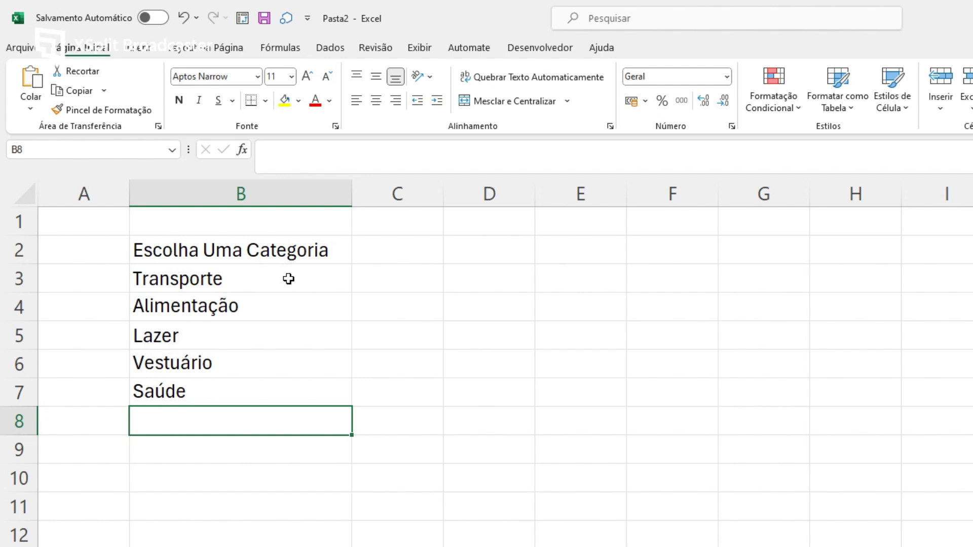
pyautogui.write('Impostos')
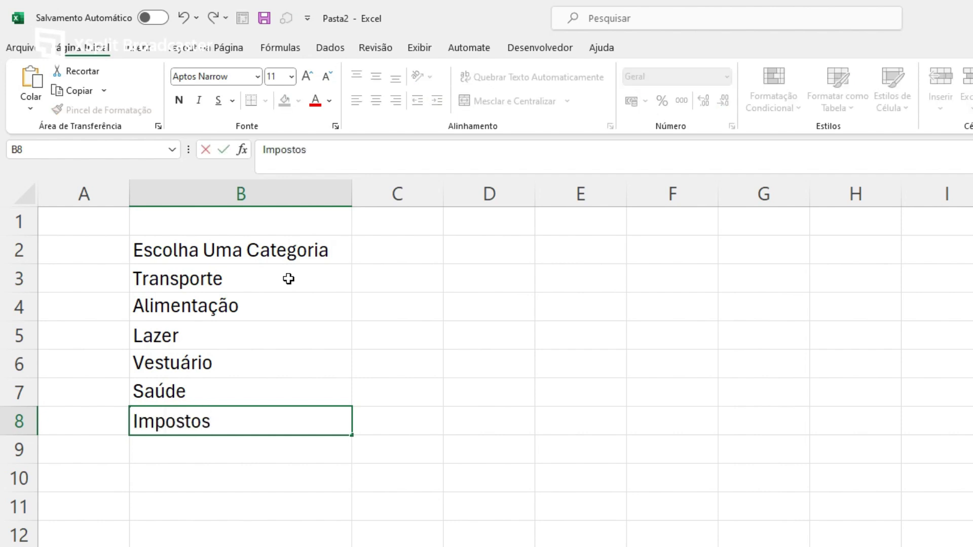
pyautogui.write('/Taxas')
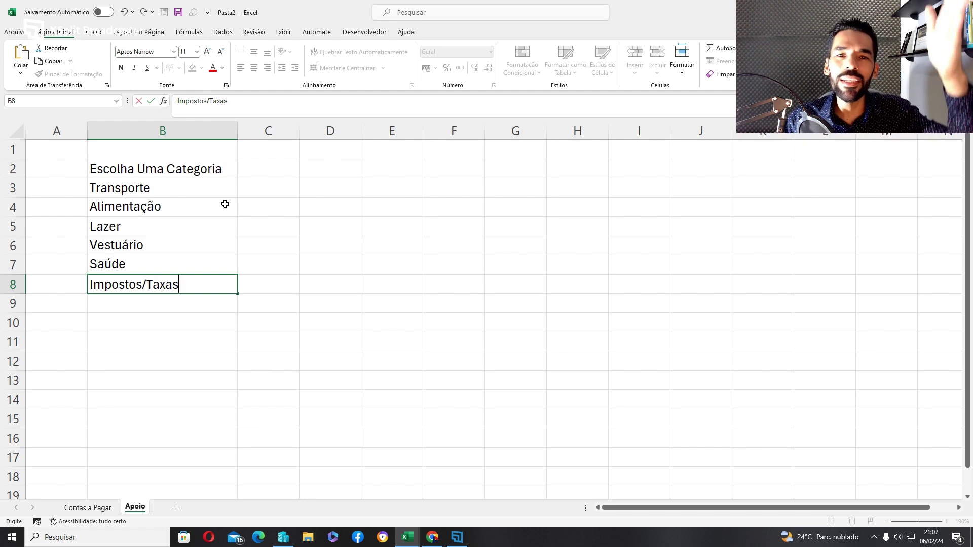
pyautogui.press('Return')
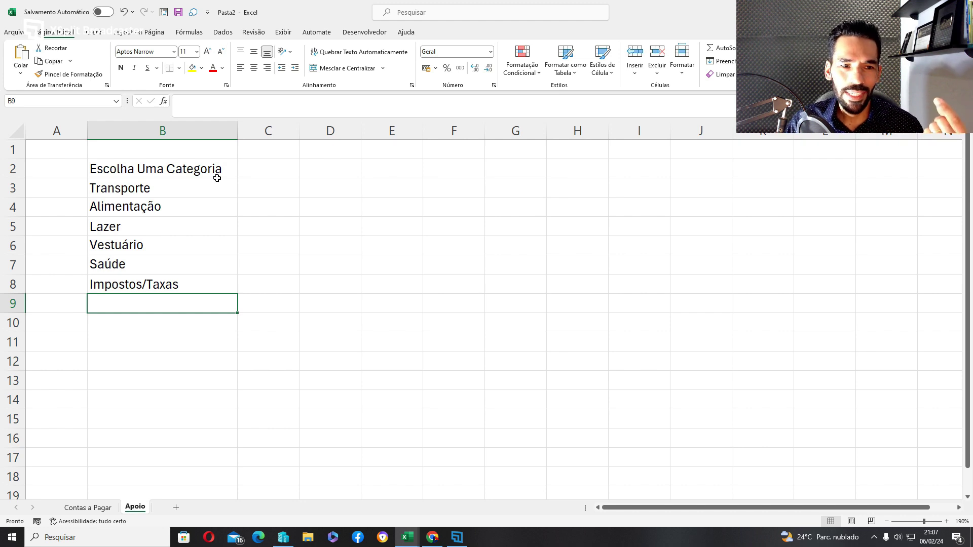
# - Convert the range B2:B8 on the Apoio sheet into a table without marking its first row as headers
pyautogui.click(98, 507)
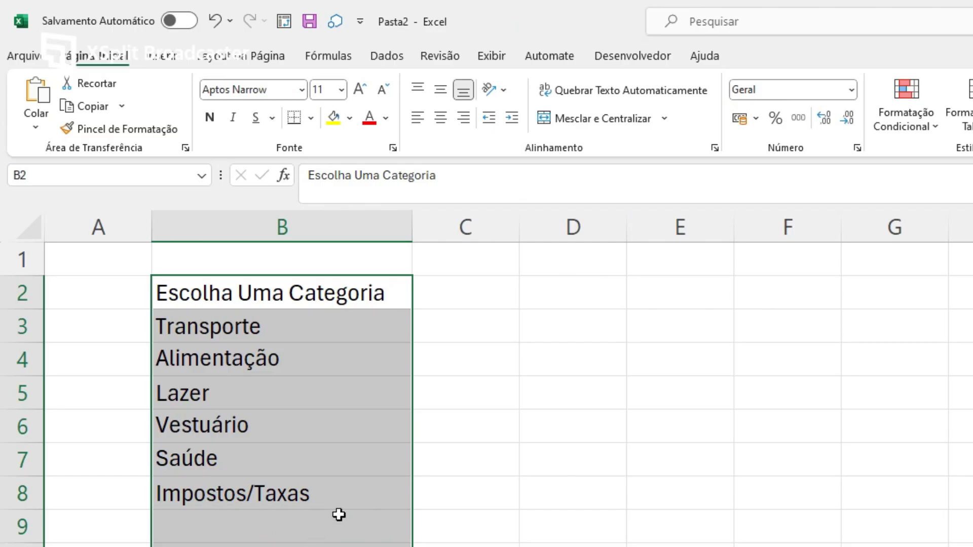
pyautogui.click(309, 307)
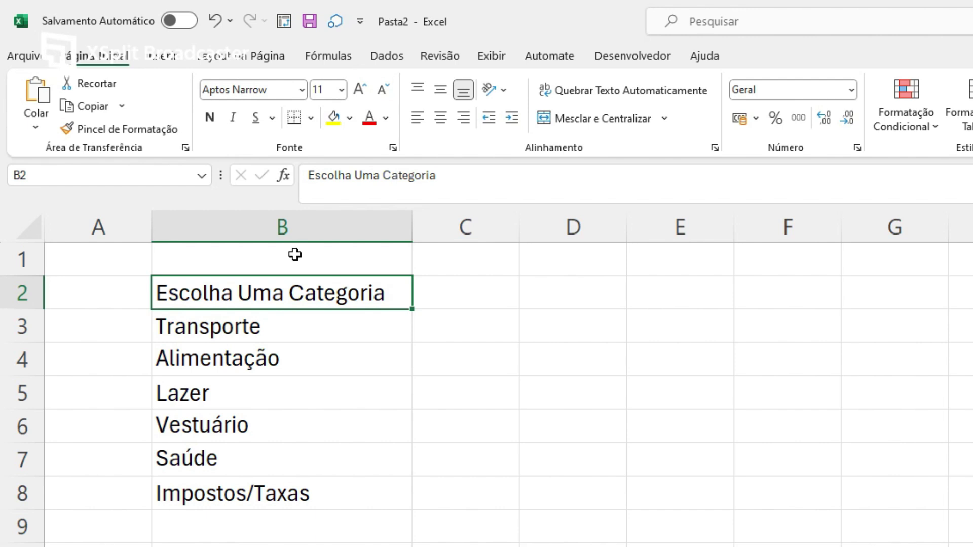
pyautogui.moveTo(258, 289); pyautogui.dragTo(254, 494)
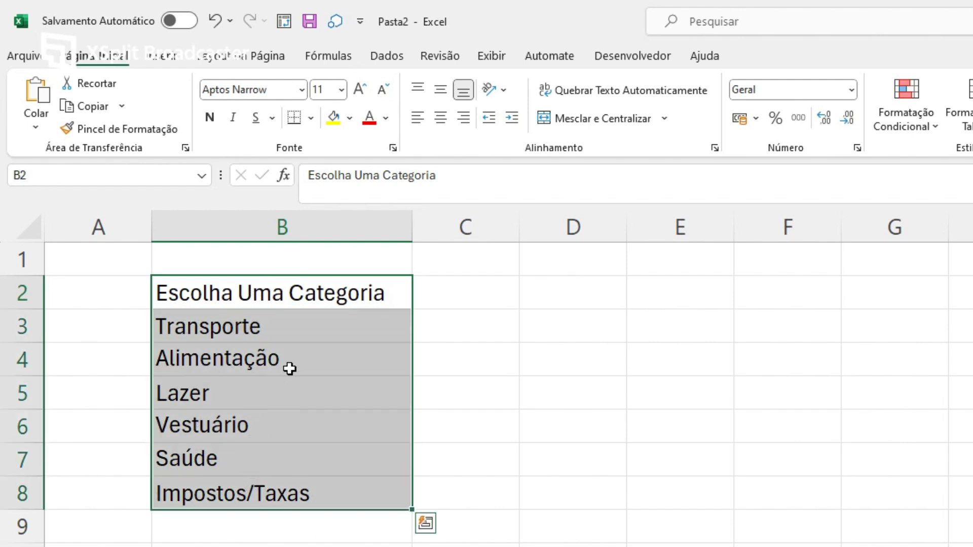
pyautogui.click(162, 56)
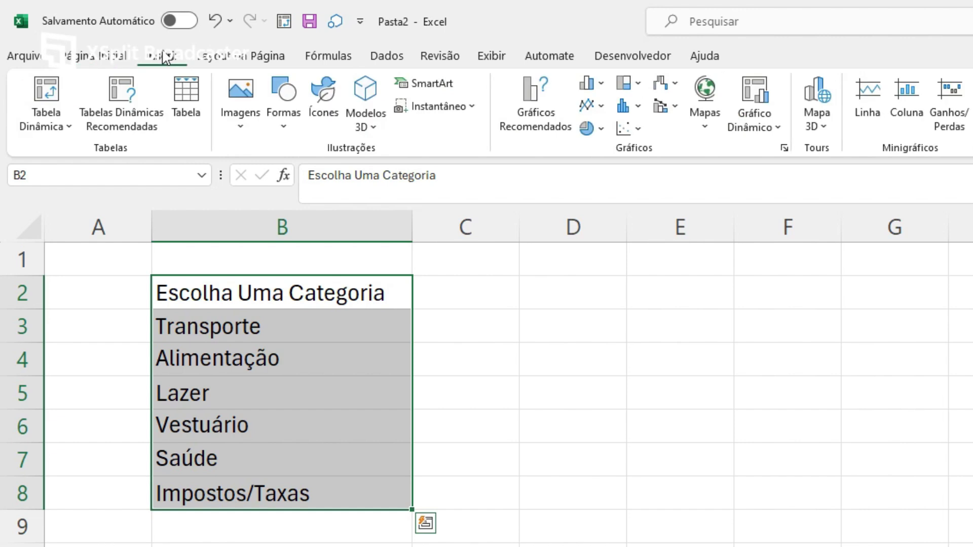
pyautogui.click(186, 95)
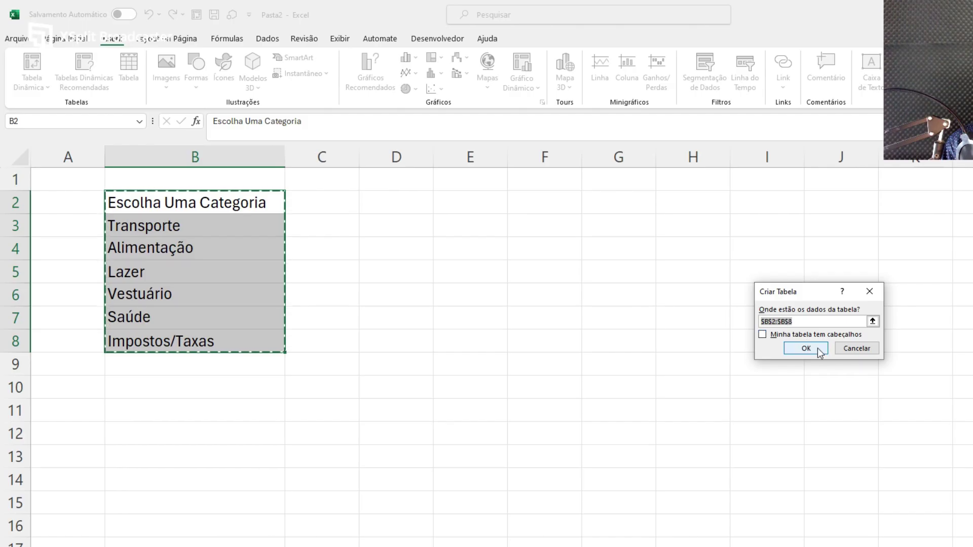
pyautogui.click(818, 351)
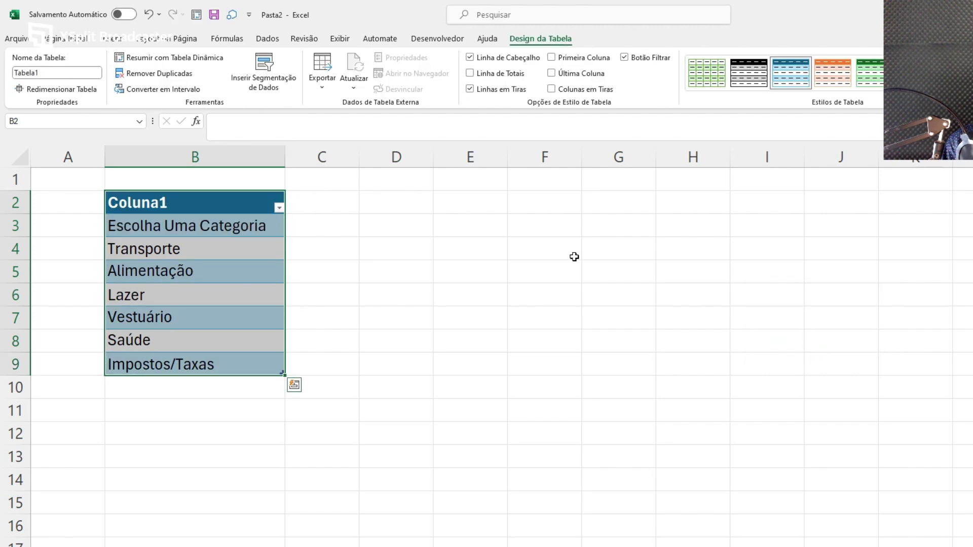
# - Name the new table "Categoria" and hide its header row
pyautogui.click(25, 73)
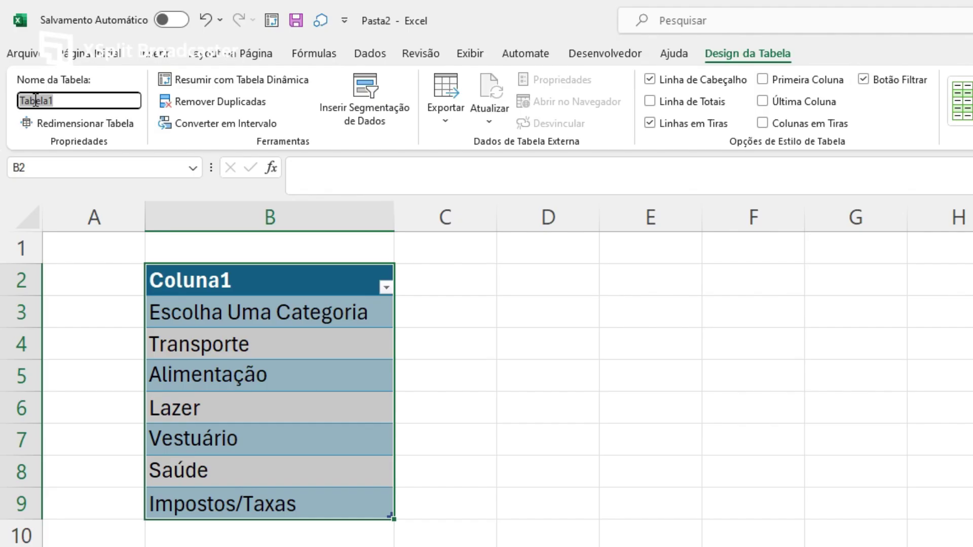
pyautogui.write('Categoria')
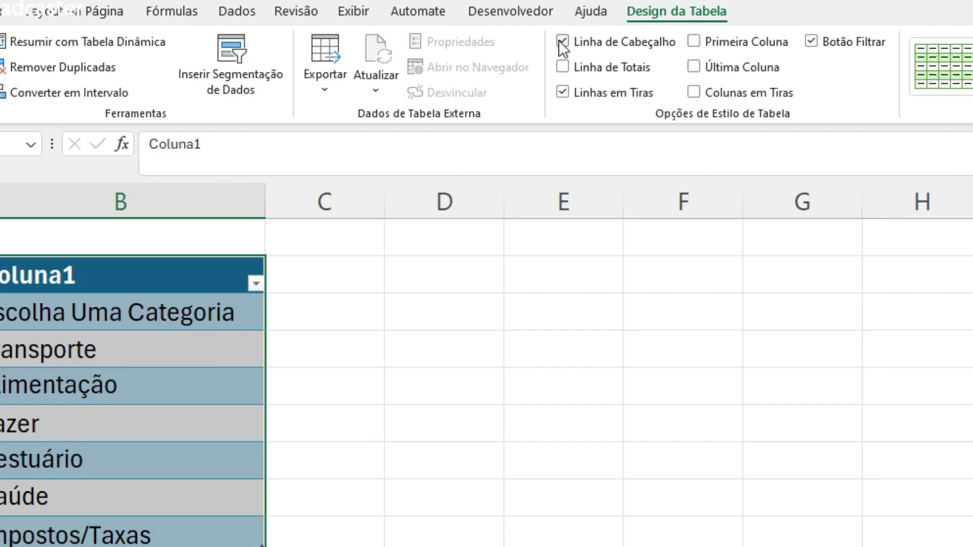
pyautogui.click(391, 48)
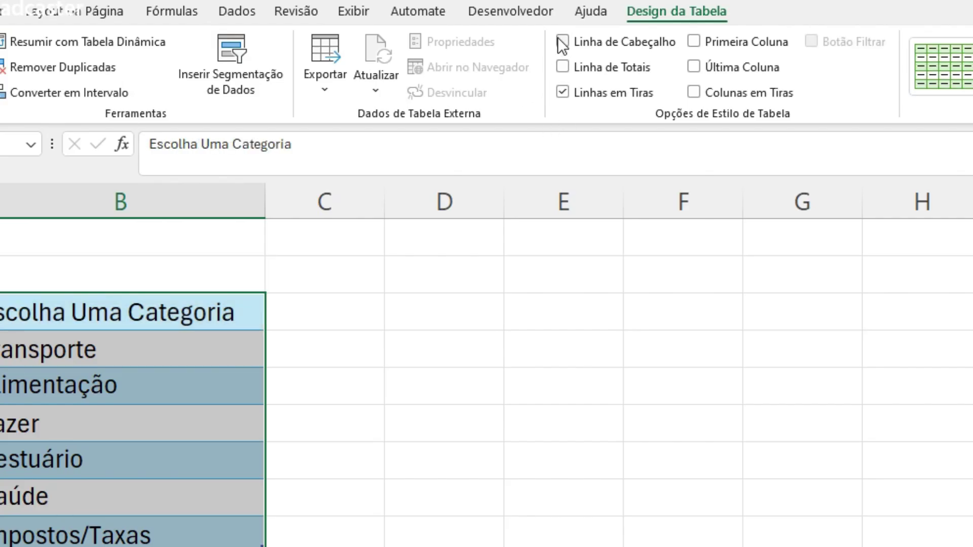
# - Select the whole category list through its defined name "Categoria"
pyautogui.click(135, 310)
pyautogui.click(30, 145)
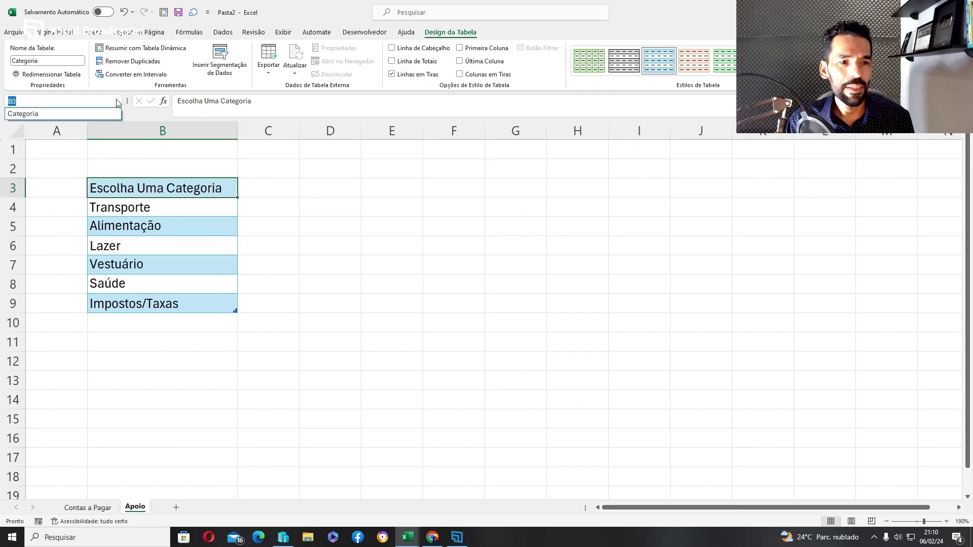
pyautogui.click(40, 114)
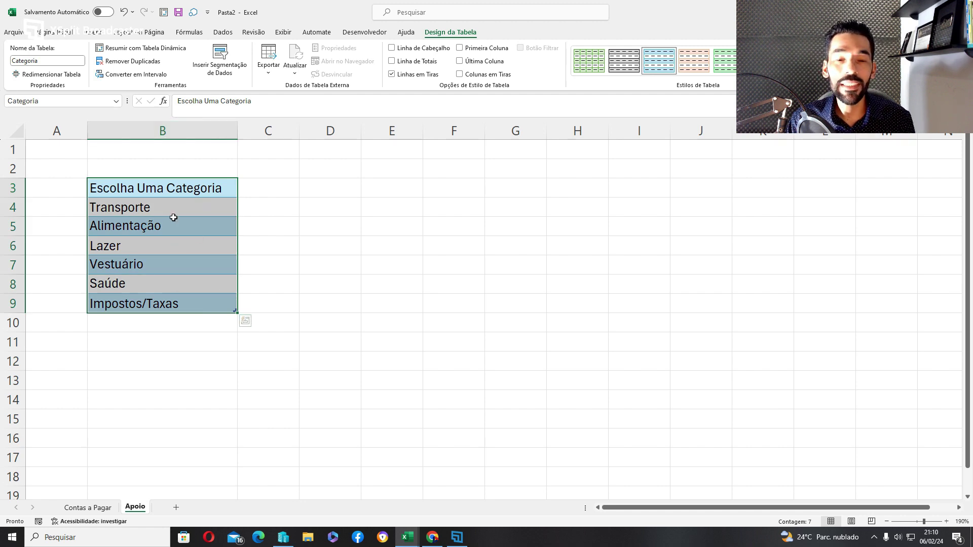
# - Try several colour styles on the Categoria table and apply a light blue banded one
pyautogui.click(585, 68)
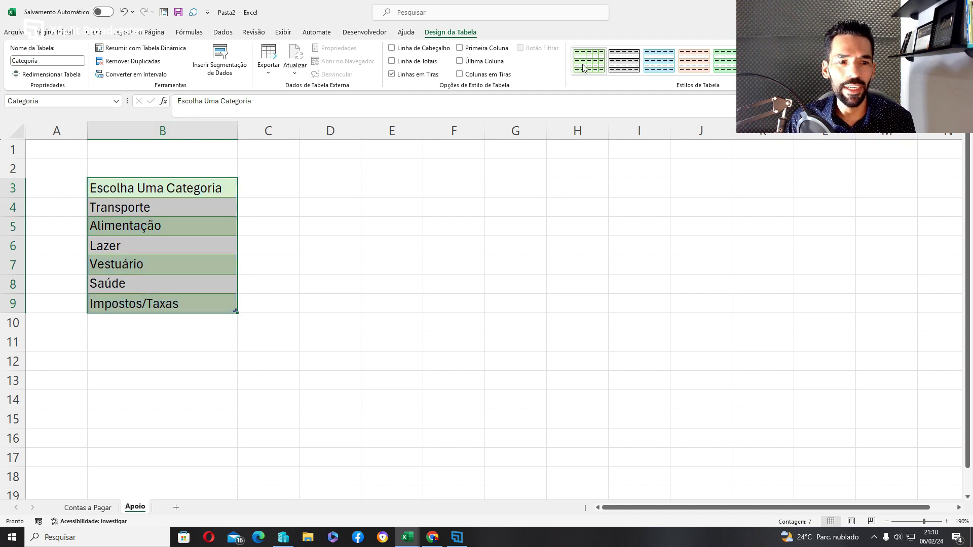
pyautogui.click(720, 68)
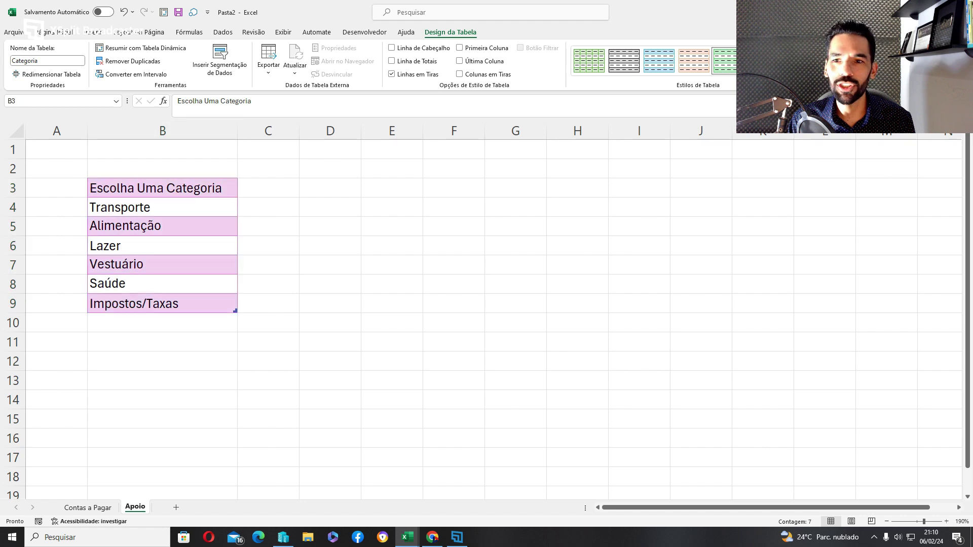
pyautogui.click(760, 65)
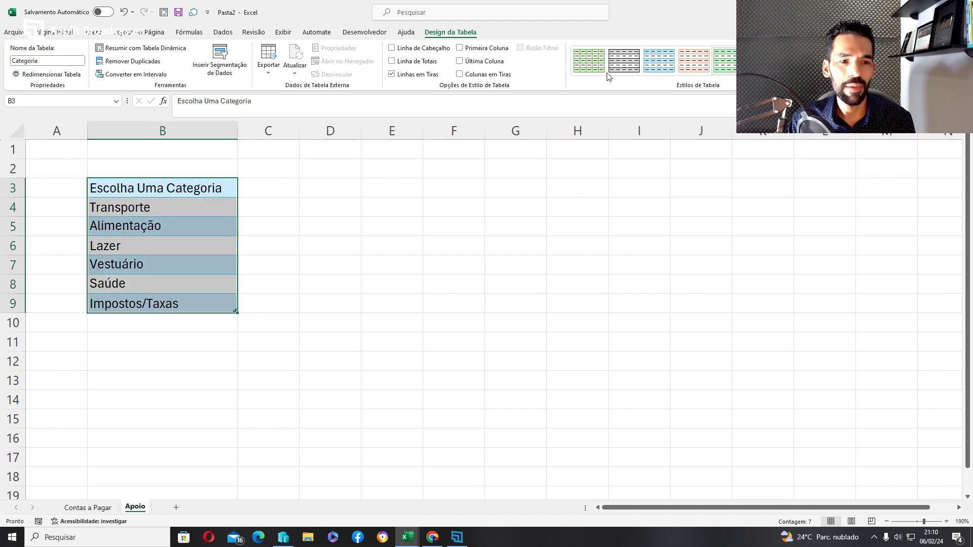
pyautogui.click(193, 231)
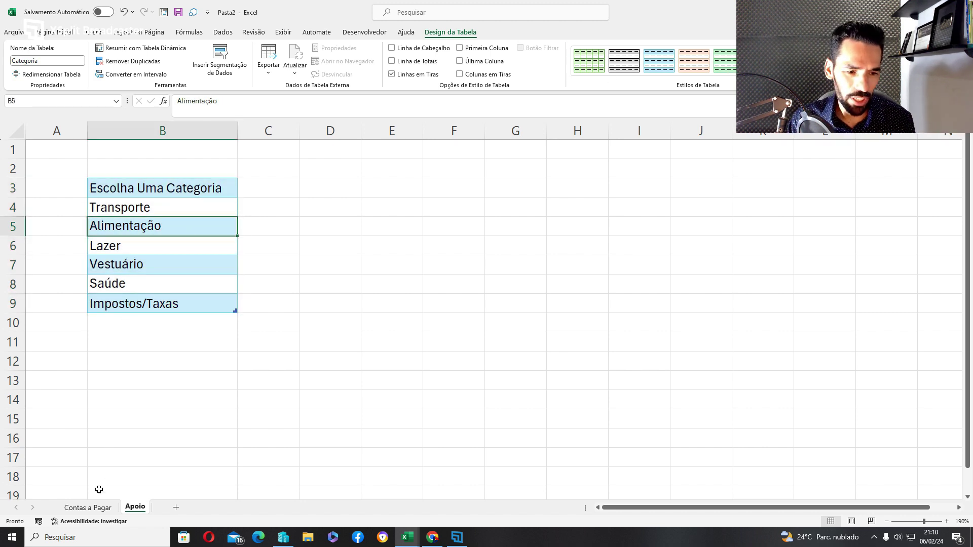
# - Review the empty cell below the Categoria header on Contas a Pagar and the matching category list on Apoio
pyautogui.click(94, 508)
pyautogui.click(88, 209)
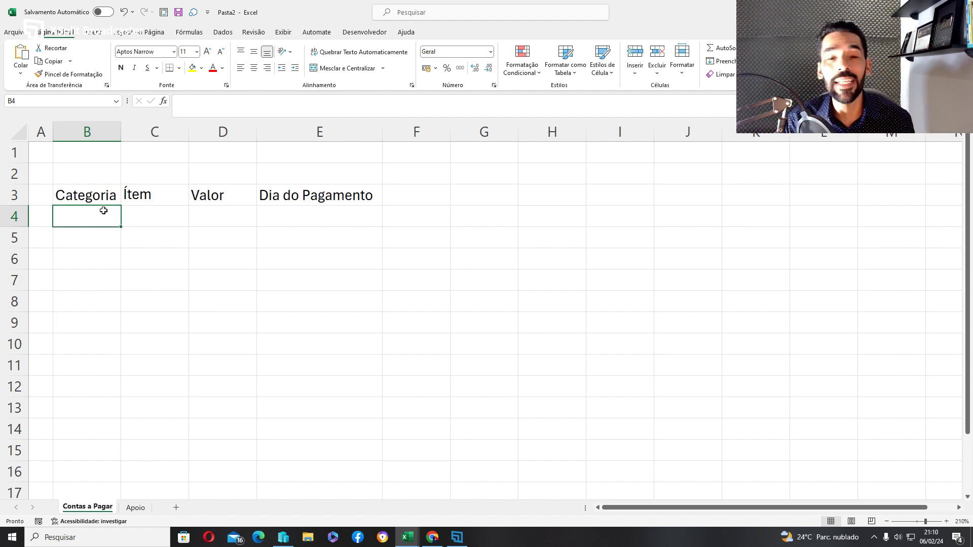
pyautogui.click(136, 507)
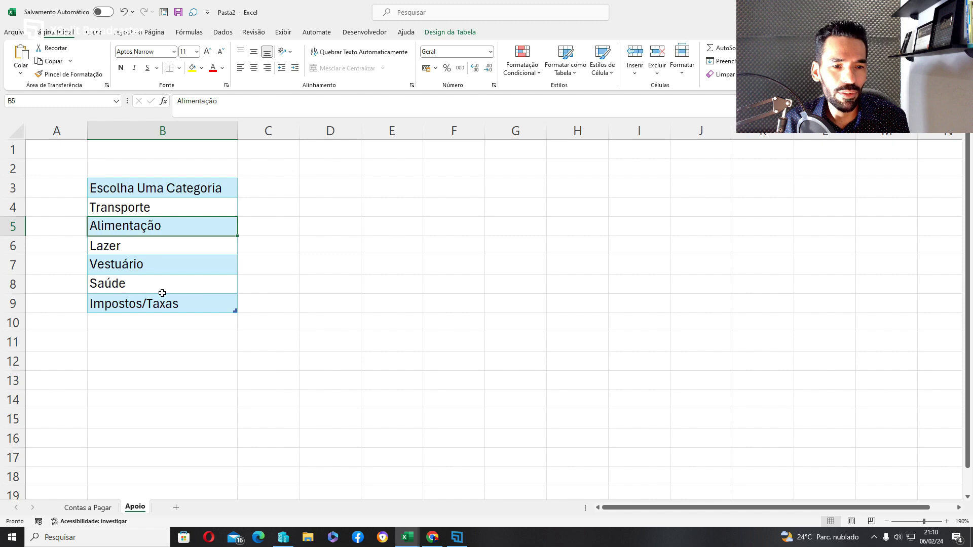
pyautogui.click(118, 209)
pyautogui.click(126, 190)
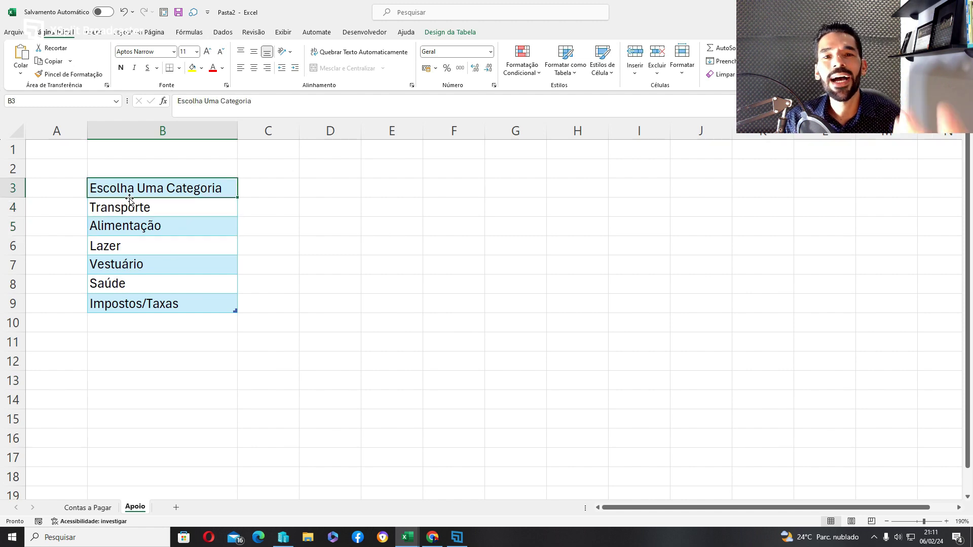
pyautogui.click(105, 282)
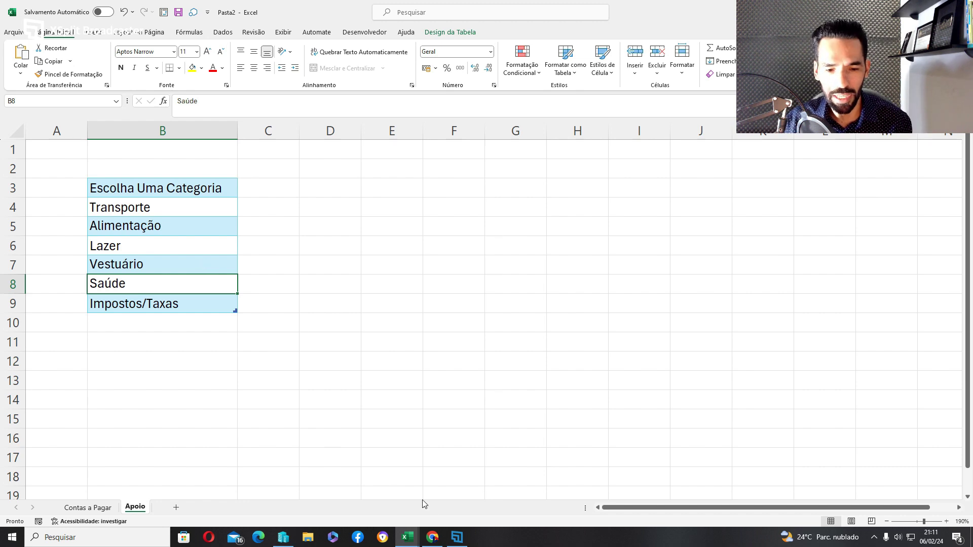
# - Switch to the workbook "Aula 04 - Desafio Excel - aluno (2)" and select its category list in B3:B9
pyautogui.click(458, 537)
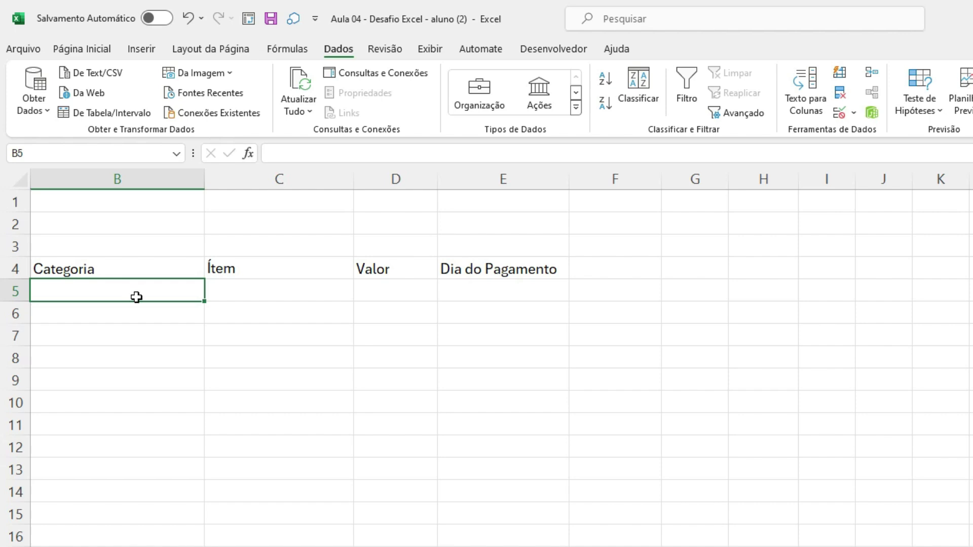
pyautogui.hotkey('ctrl', 'pagedown')
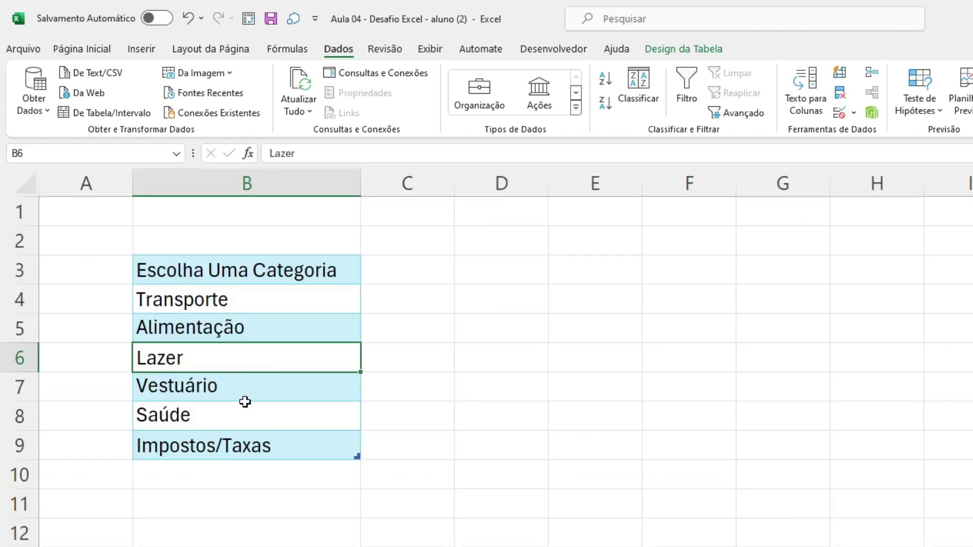
pyautogui.click(238, 271)
pyautogui.moveTo(238, 271); pyautogui.dragTo(215, 442)
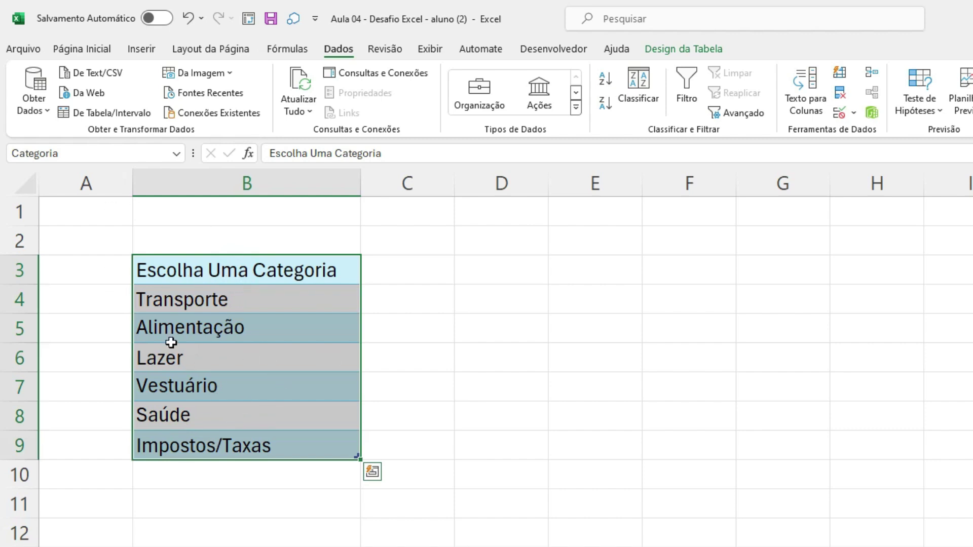
pyautogui.click(148, 152)
pyautogui.click(176, 153)
pyautogui.click(97, 171)
pyautogui.moveTo(302, 261); pyautogui.dragTo(282, 445)
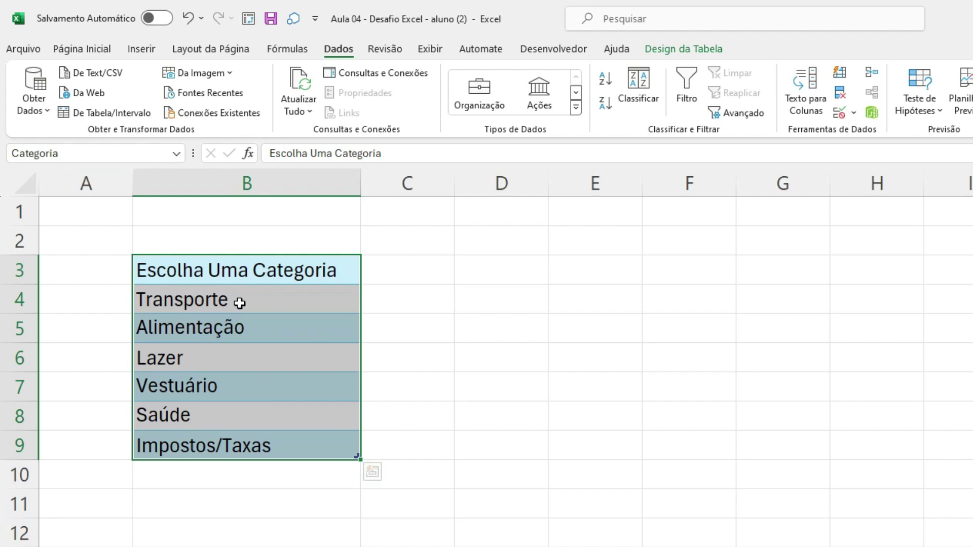
# - Name the selected category range B3:B9 "categorias"
pyautogui.click(106, 151)
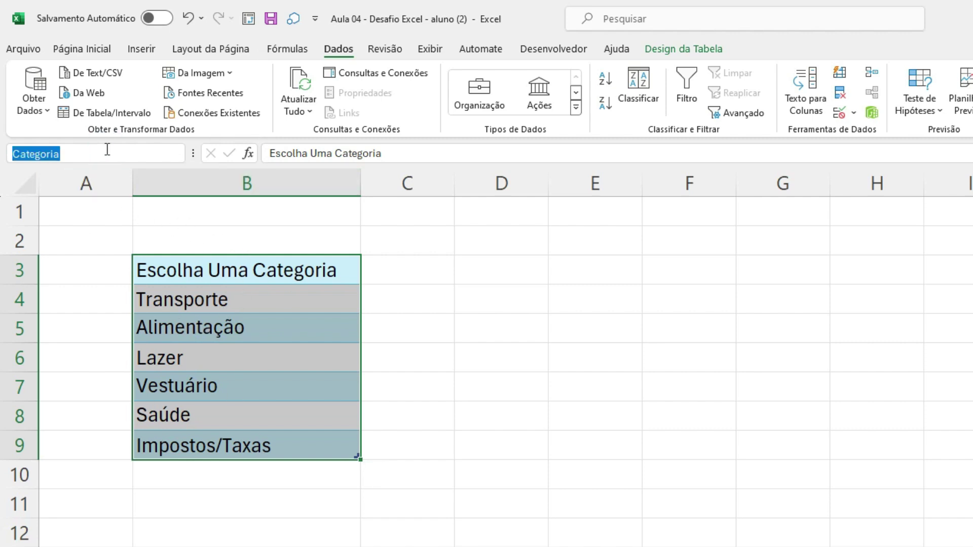
pyautogui.write('CATE')
pyautogui.press('BackSpace')
pyautogui.press('BackSpace')
pyautogui.press('BackSpace')
pyautogui.press('BackSpace')
pyautogui.write('ca')
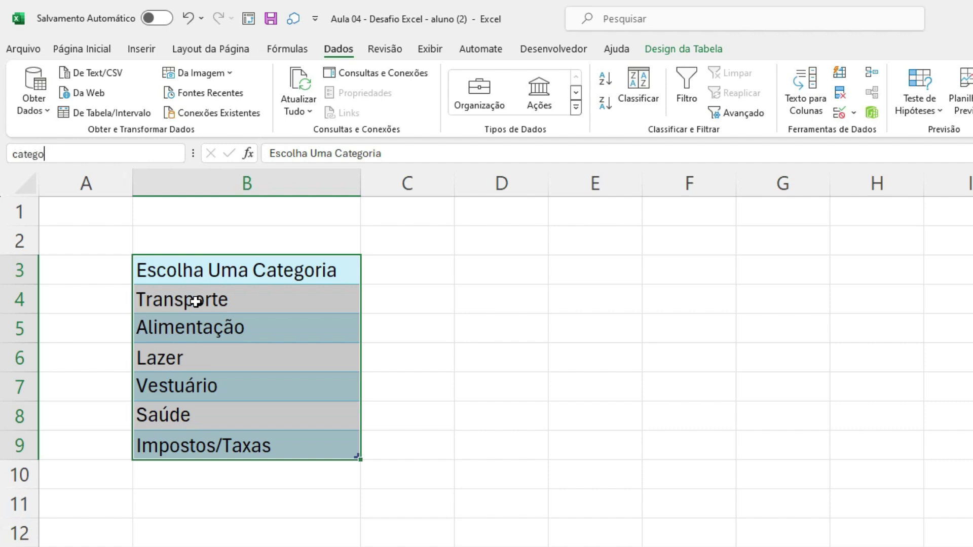
pyautogui.write('tegorias')
pyautogui.press('Return')
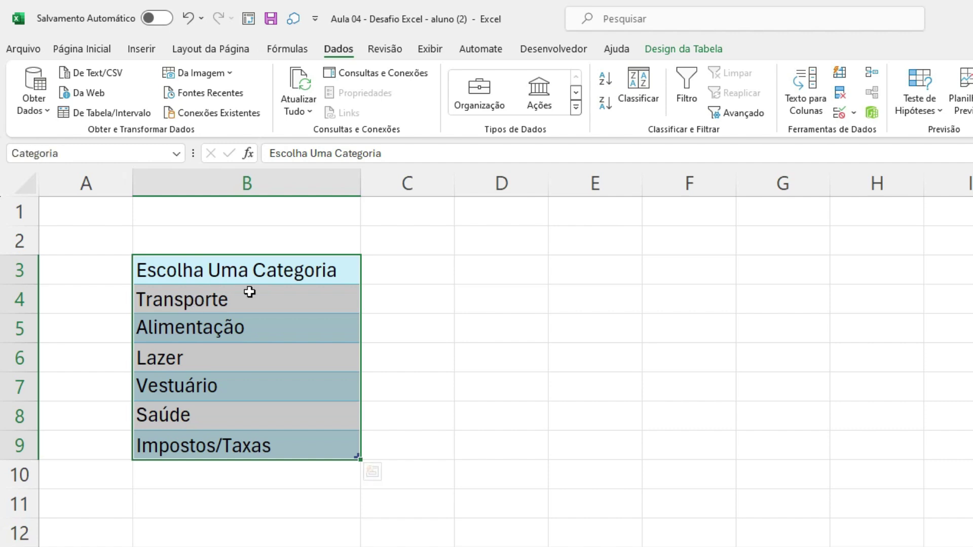
# - Reselect the Categoria table through its defined name and review the workbook's names and their references in the Name Manager
pyautogui.click(449, 343)
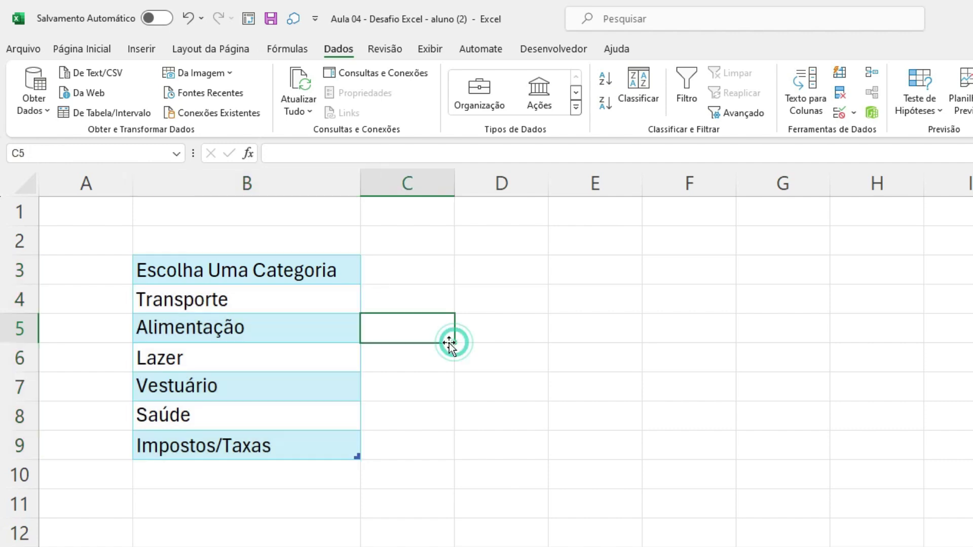
pyautogui.click(175, 153)
pyautogui.click(80, 172)
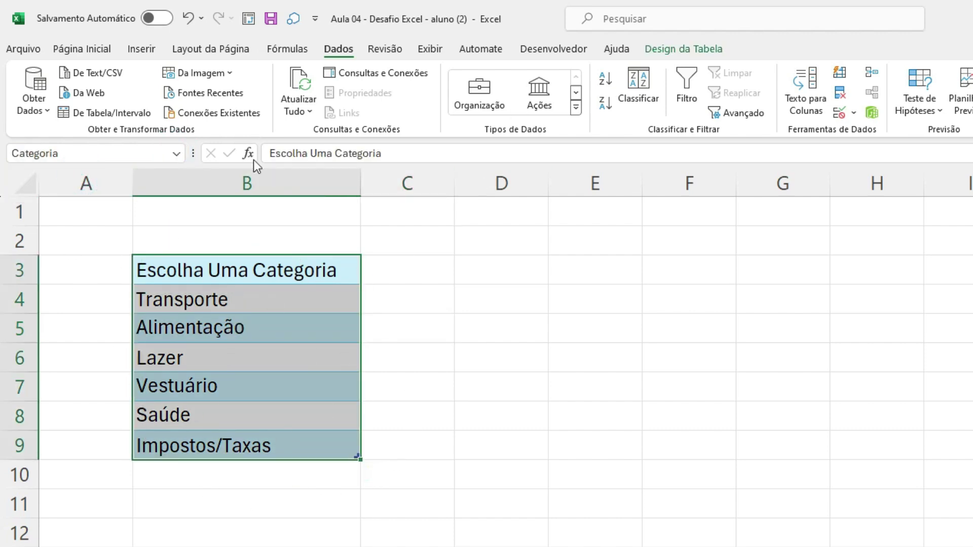
pyautogui.click(280, 51)
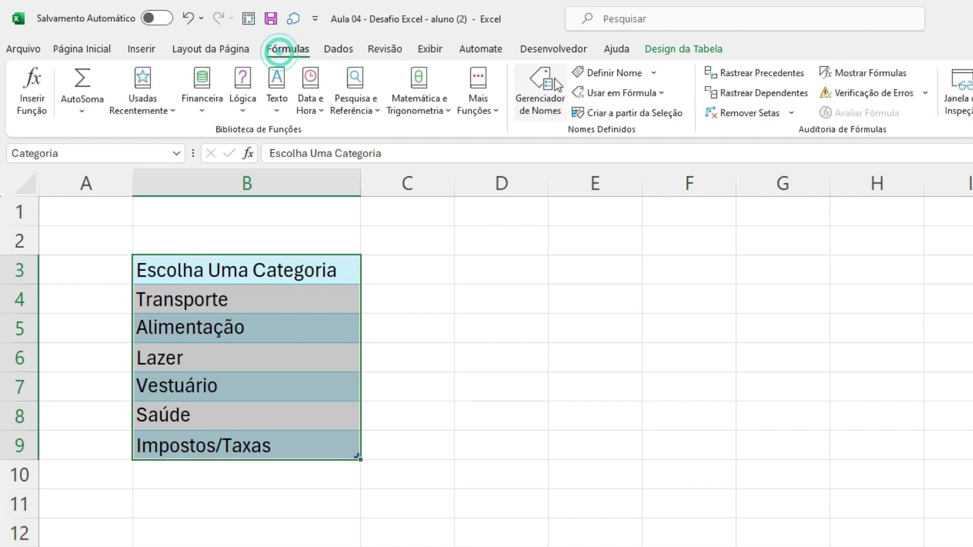
pyautogui.click(558, 84)
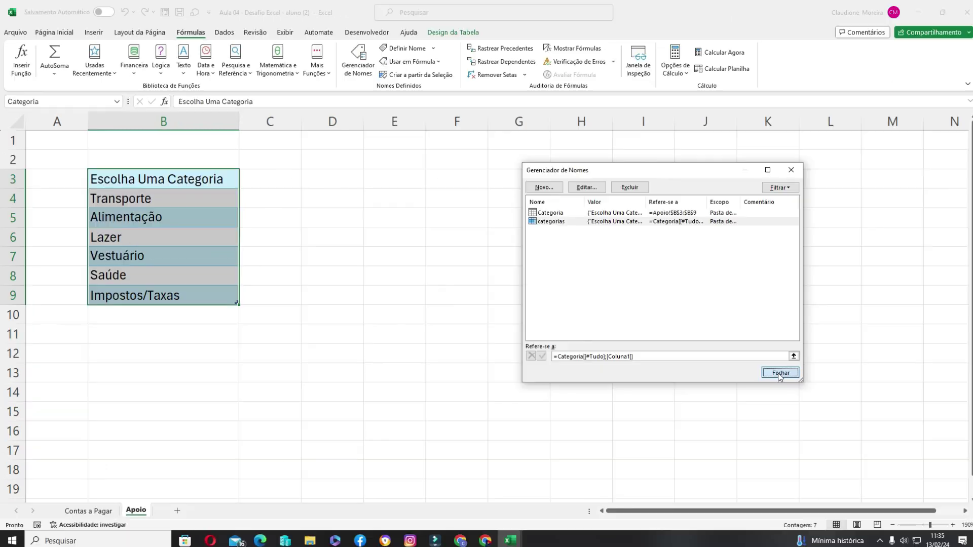
pyautogui.click(925, 443)
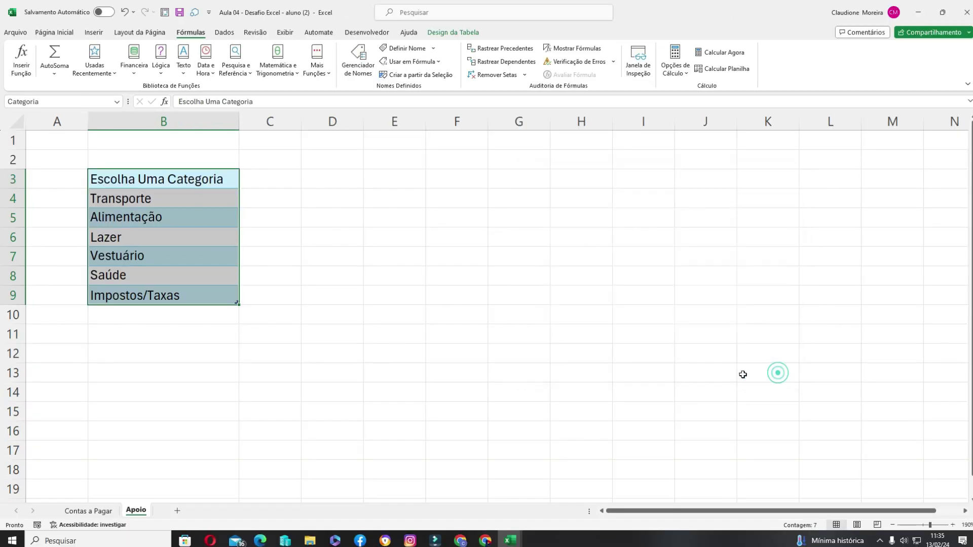
# - Add list data validation with the source =categorias to B5 on Contas a Pagar and copy it down the Categoria column
pyautogui.click(111, 546)
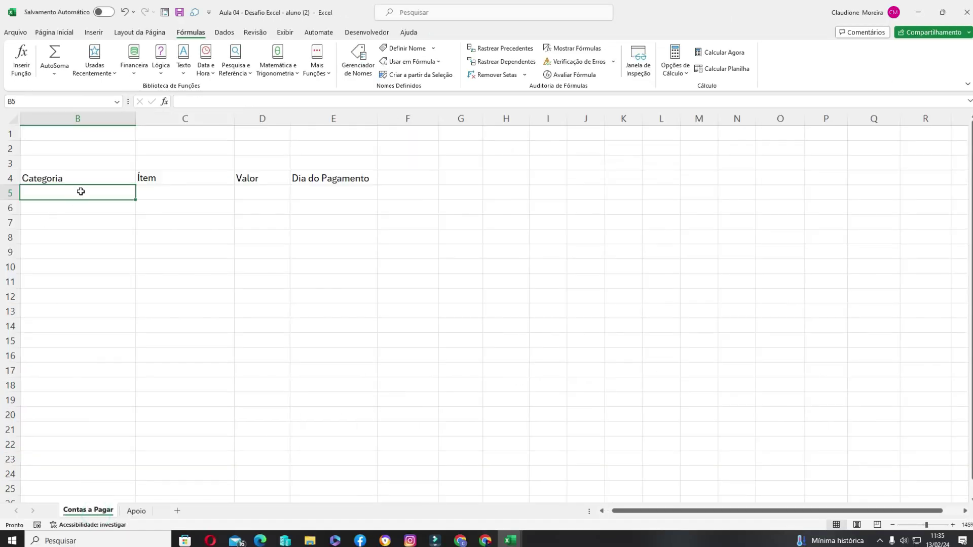
pyautogui.click(225, 32)
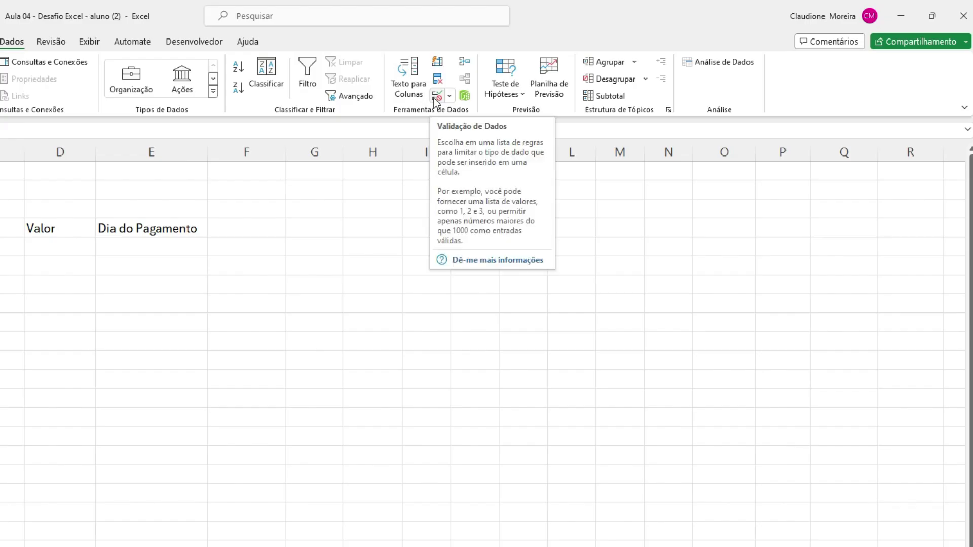
pyautogui.click(435, 98)
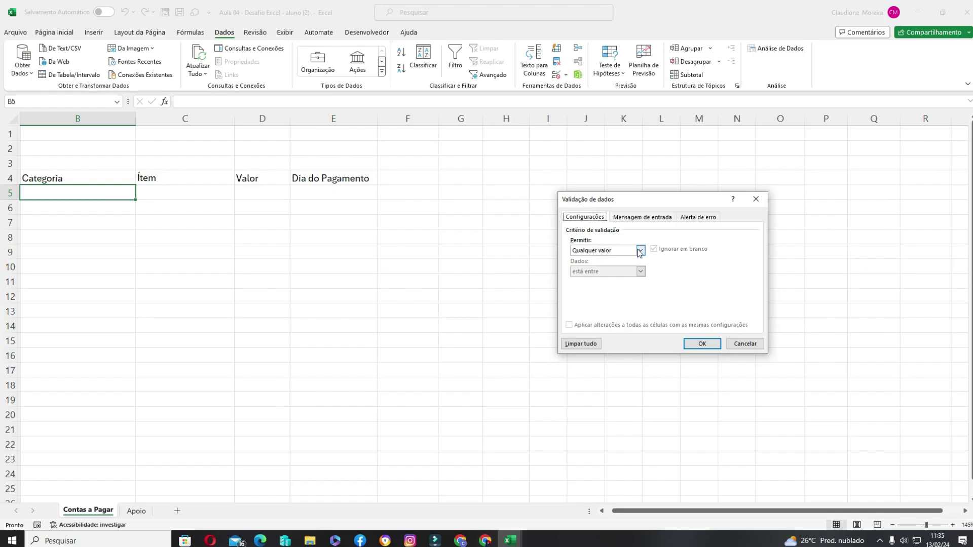
pyautogui.click(639, 250)
pyautogui.click(596, 281)
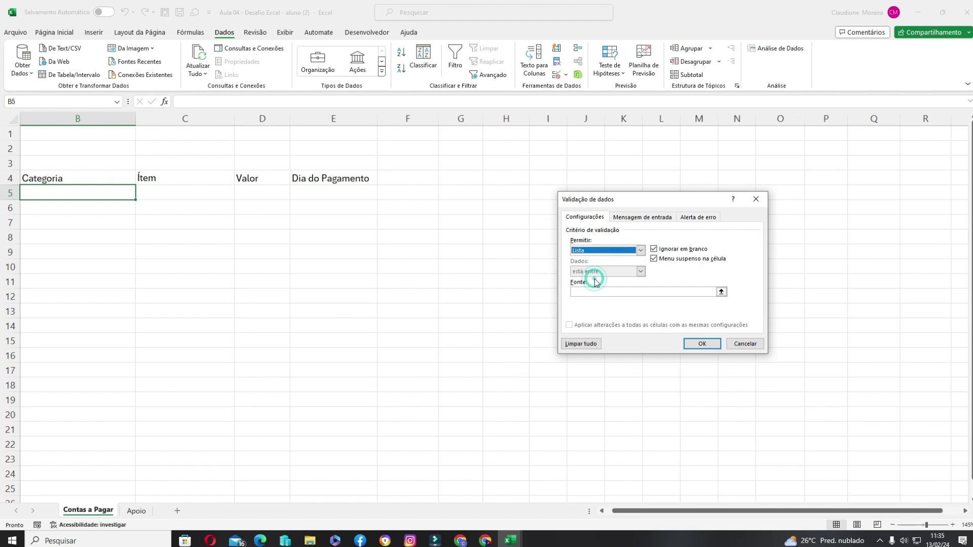
pyautogui.click(585, 293)
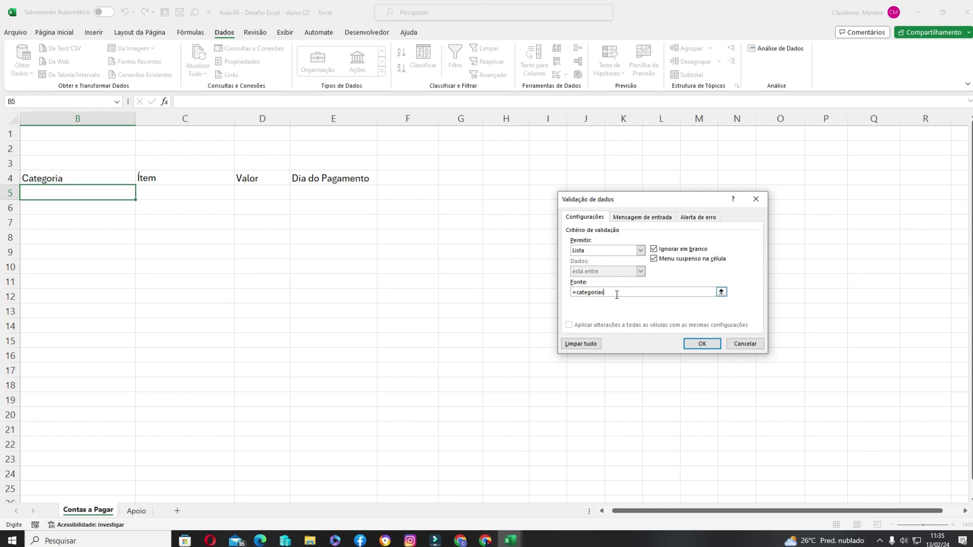
pyautogui.click(686, 345)
pyautogui.moveTo(135, 201); pyautogui.dragTo(112, 421)
# - Check the category options offered by the drop-down list in cell B5
pyautogui.click(139, 194)
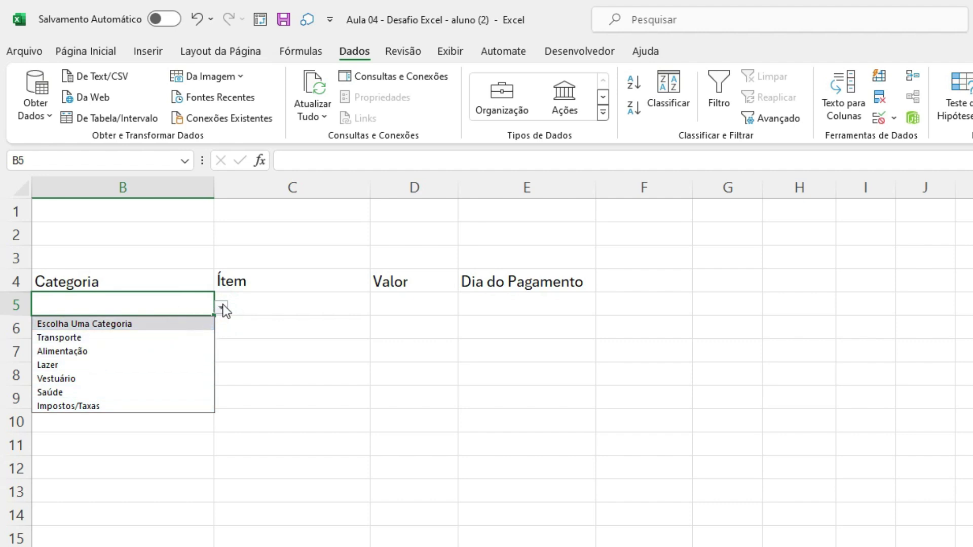
pyautogui.click(223, 306)
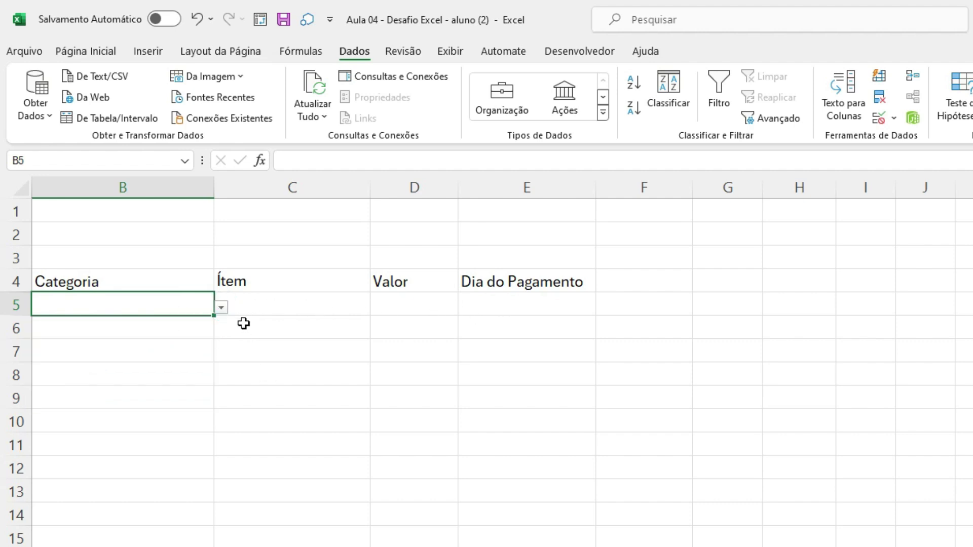
pyautogui.click(222, 307)
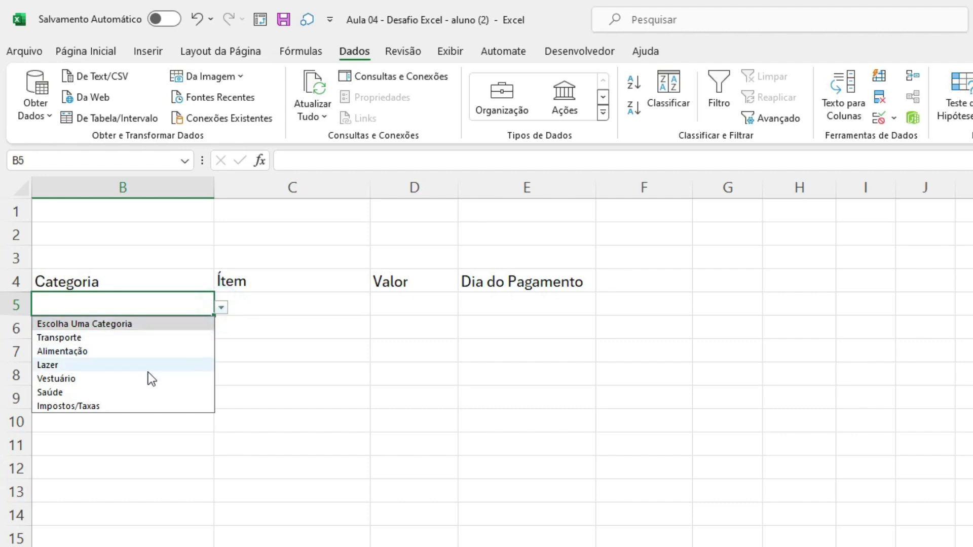
pyautogui.click(221, 307)
pyautogui.click(222, 308)
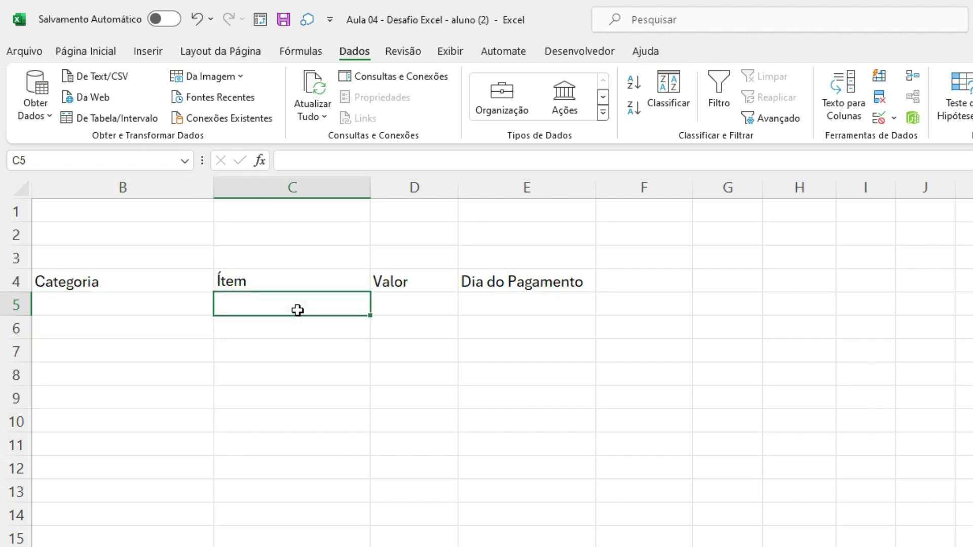
# - Enter the items Luz, Água, Internet, Feira, Plano de saúde and IPVA in C5:C10 under Ítem
pyautogui.write('Luz')
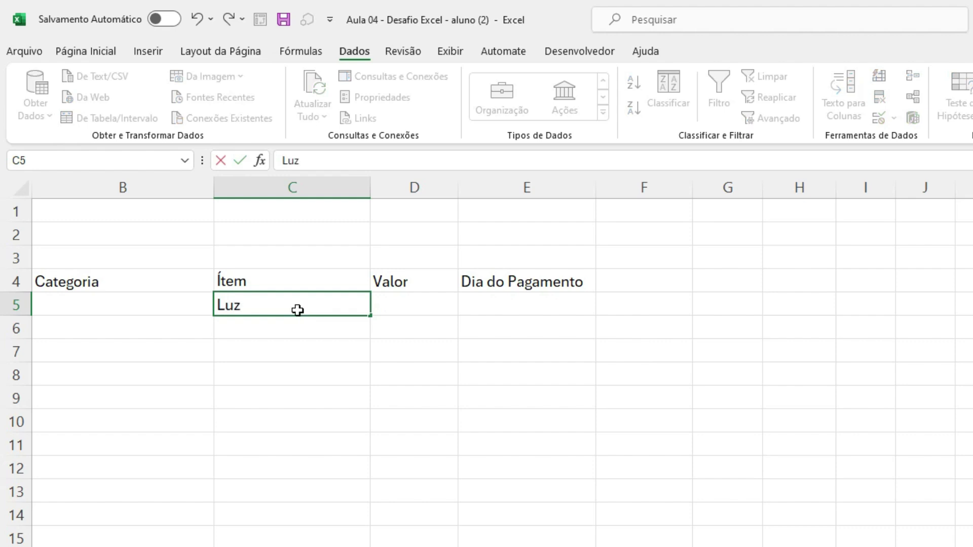
pyautogui.press('Return')
pyautogui.write('Água')
pyautogui.press('Return')
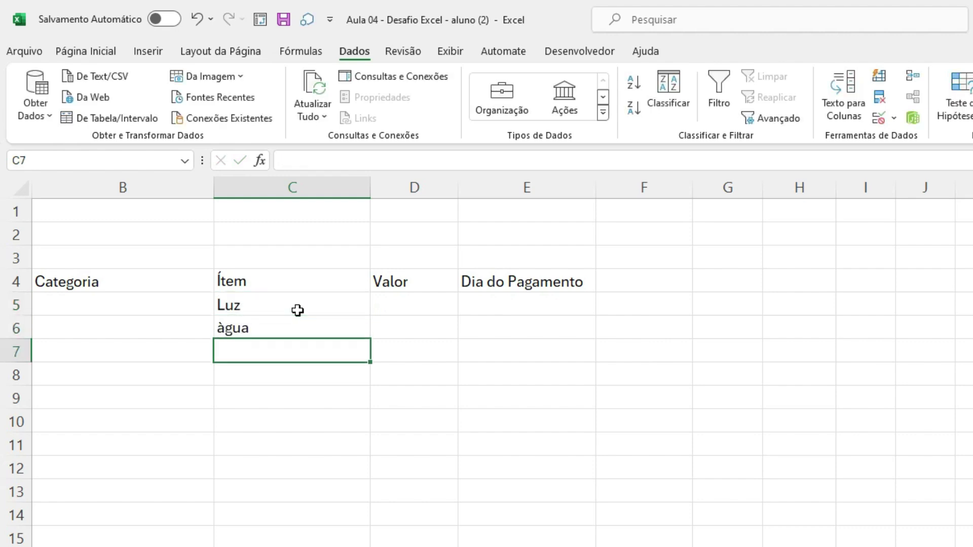
pyautogui.write('Internet')
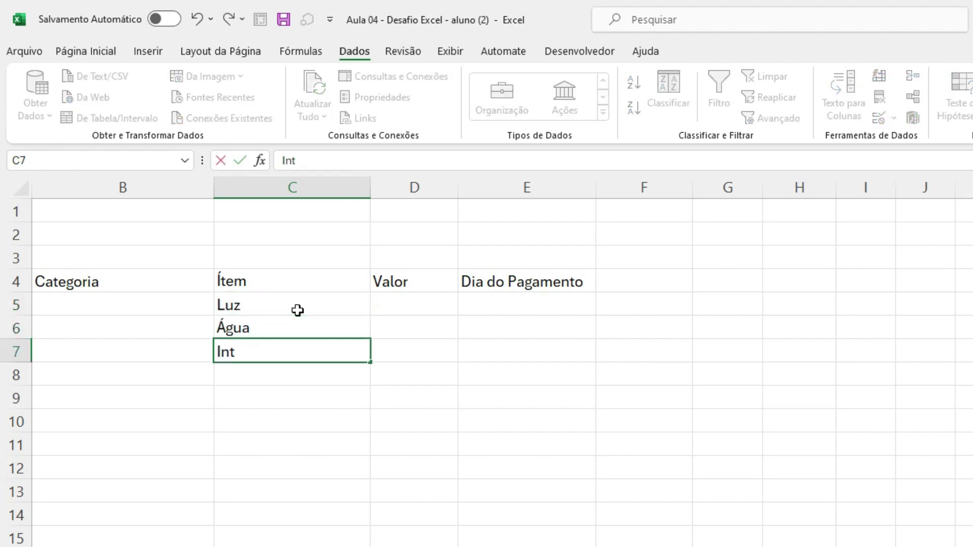
pyautogui.press('Return')
pyautogui.write('Feir')
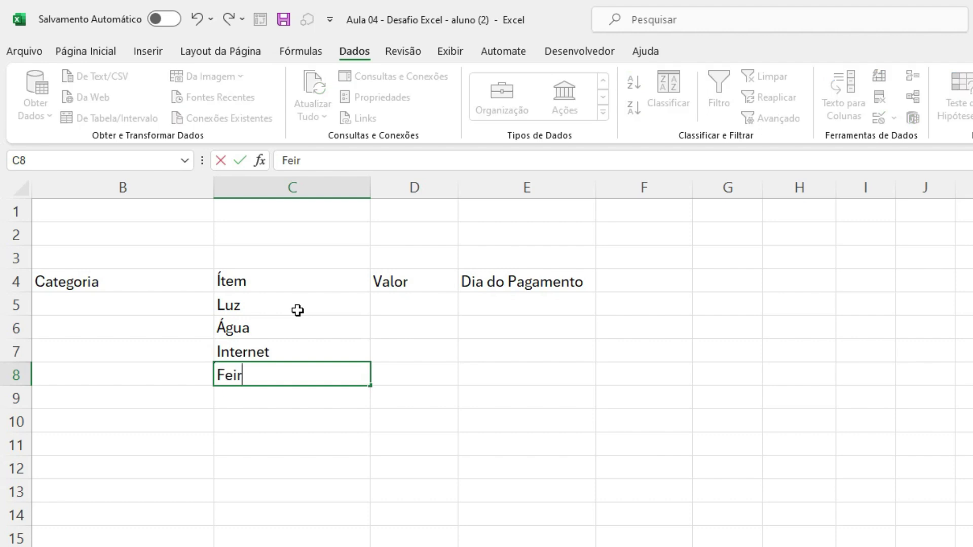
pyautogui.write('a')
pyautogui.press('Return')
pyautogui.write('Plano de saúde')
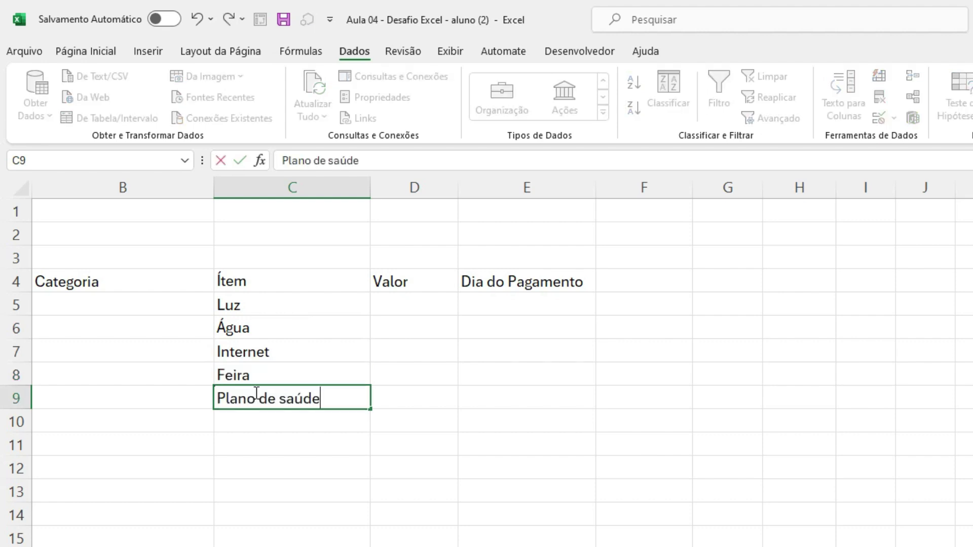
pyautogui.press('Return')
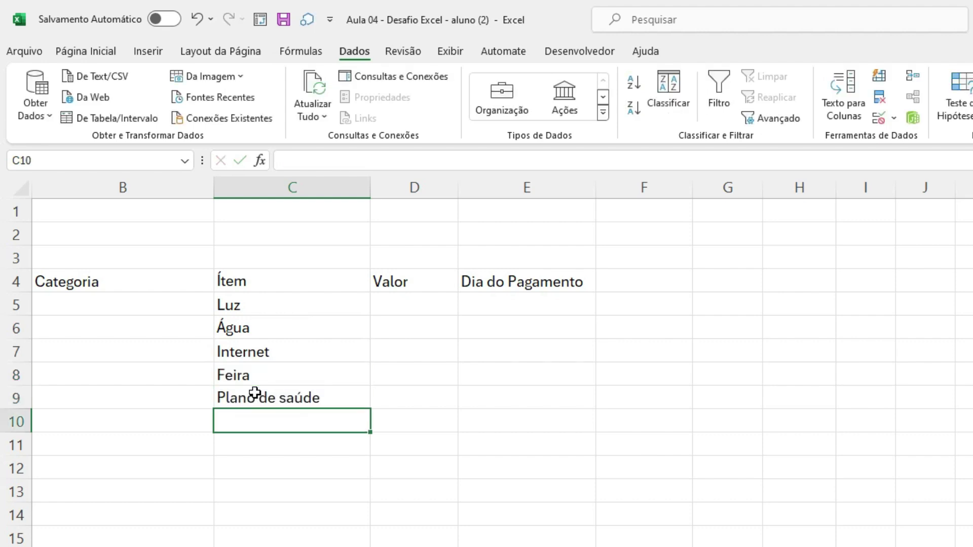
pyautogui.write('IPVA')
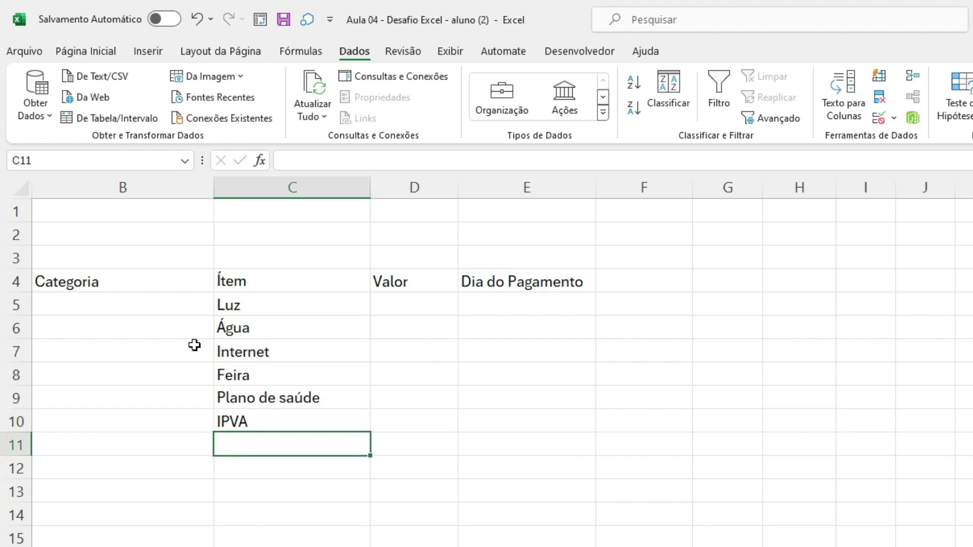
# - Look through the B5 category list for an option that suits the Luz item
pyautogui.click(219, 306)
pyautogui.click(184, 314)
pyautogui.click(221, 308)
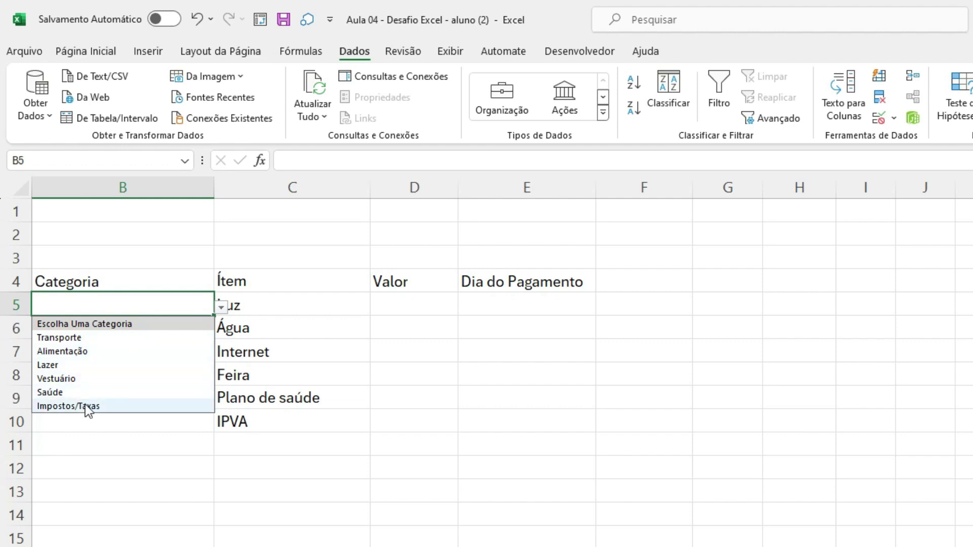
pyautogui.click(256, 310)
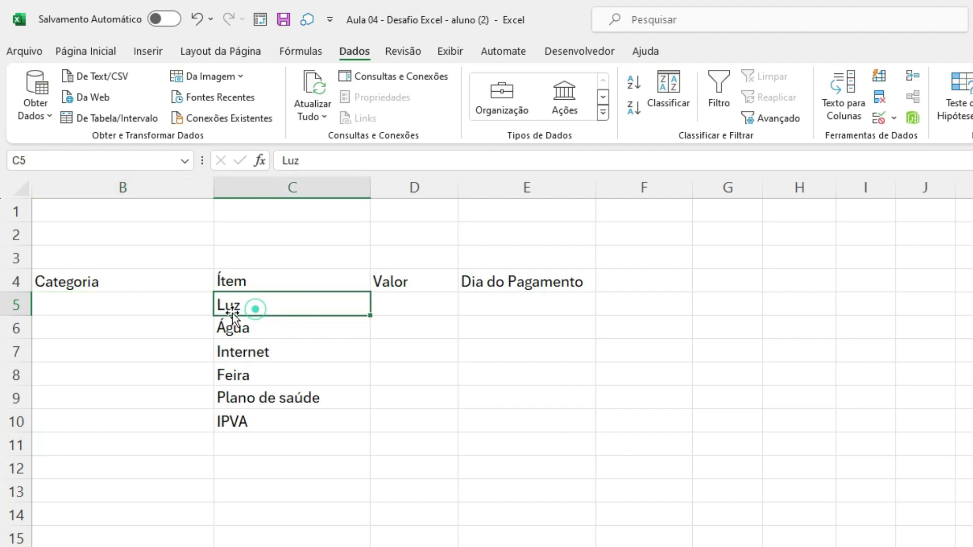
# - Add the category "Despesas De casa" in B10 on the Apoio sheet, directly below Impostos/Taxas
pyautogui.click(135, 506)
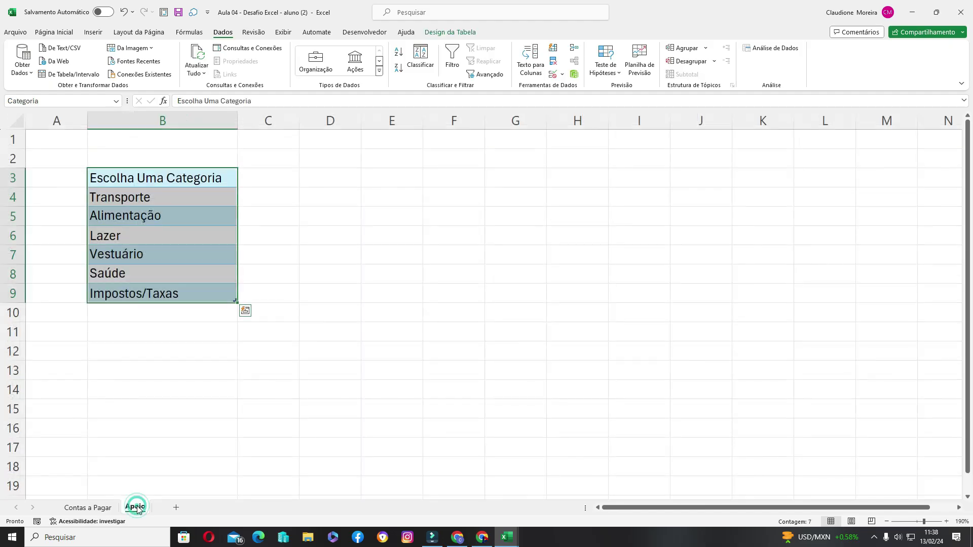
pyautogui.click(142, 311)
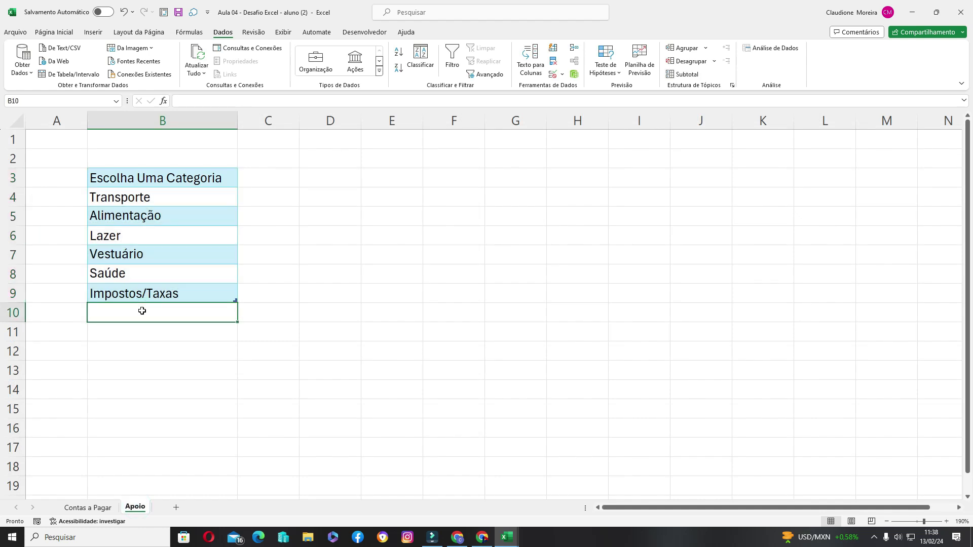
pyautogui.write('Despesas')
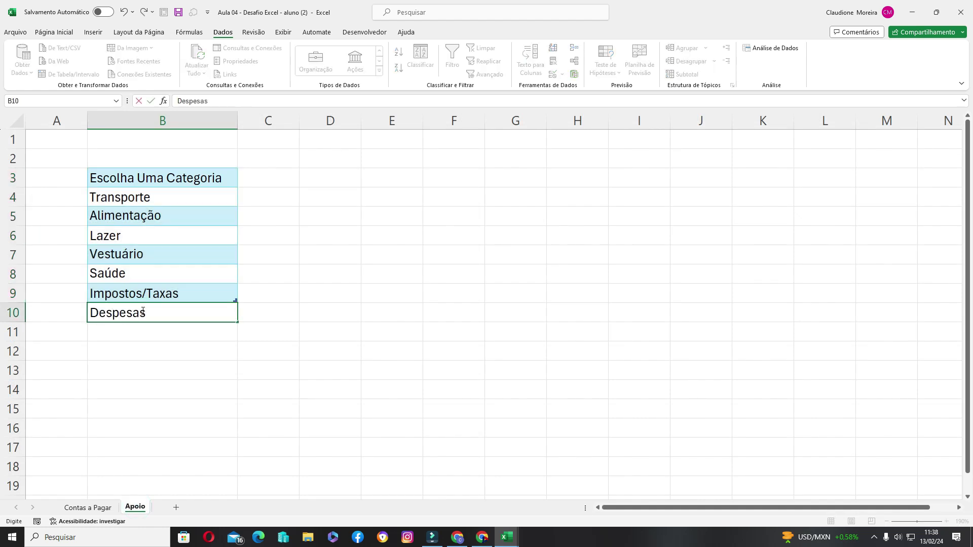
pyautogui.write(' De ca')
pyautogui.press('Return')
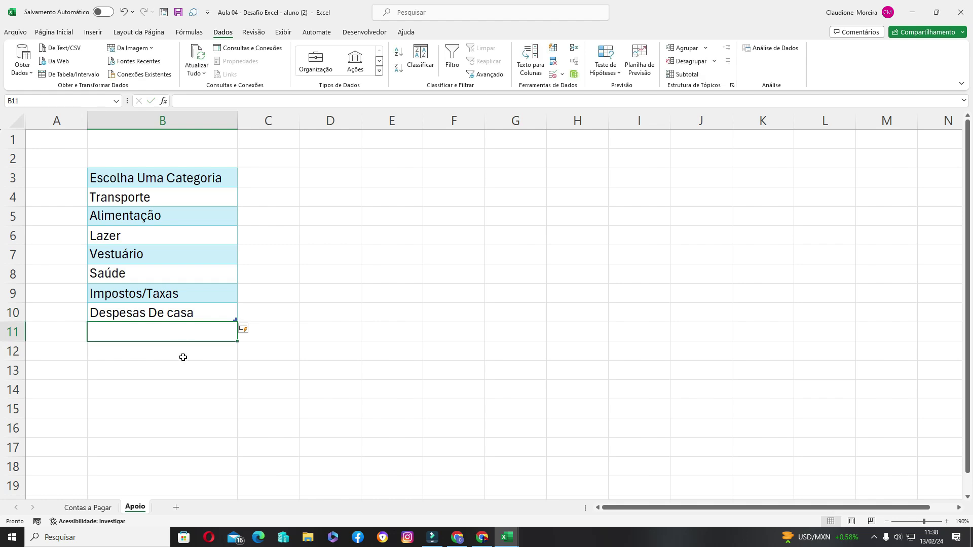
# - Set the category of the Luz item in B5 on Contas a Pagar to Despesas De casa
pyautogui.click(91, 507)
pyautogui.click(116, 194)
pyautogui.click(138, 193)
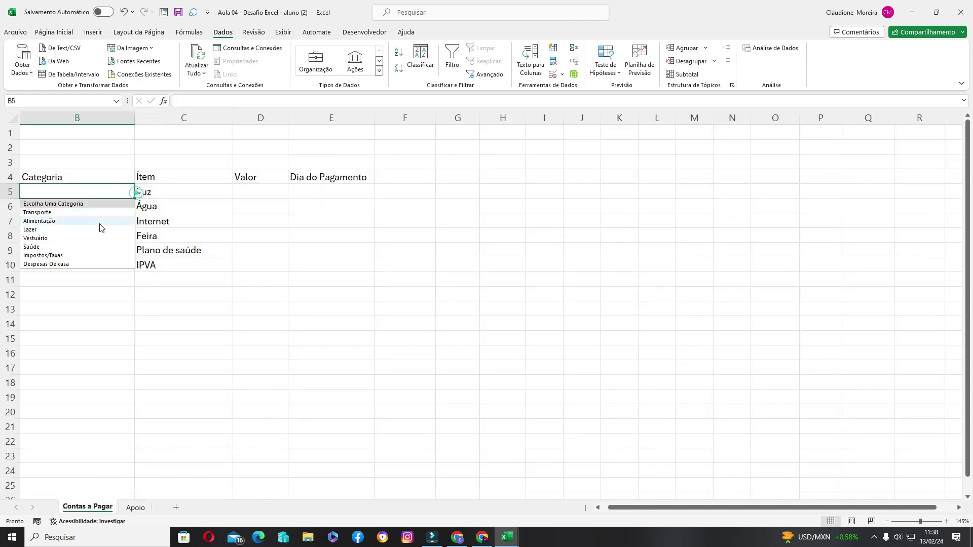
pyautogui.click(69, 263)
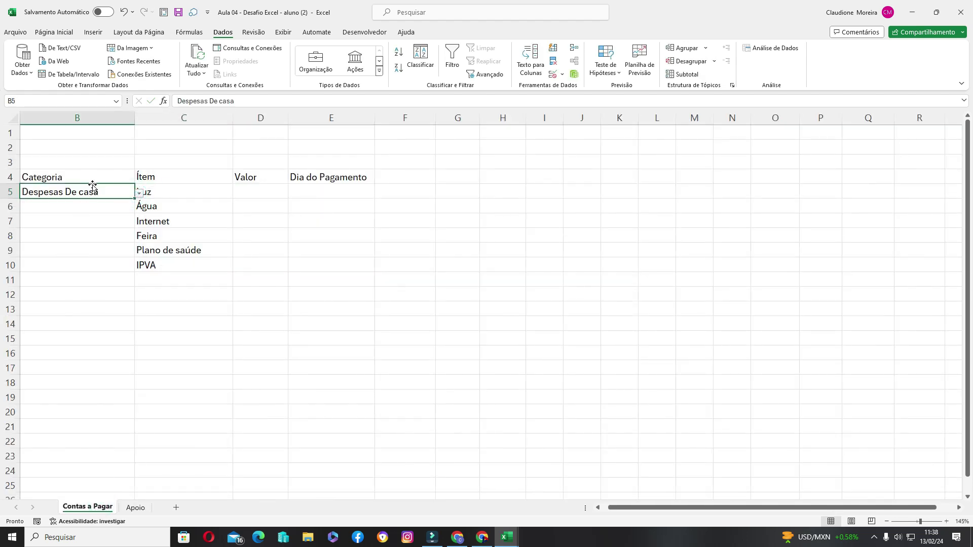
# - Inspect which range the name categorias refers to in the Name Manager and close it
pyautogui.click(189, 32)
pyautogui.click(356, 61)
pyautogui.click(552, 220)
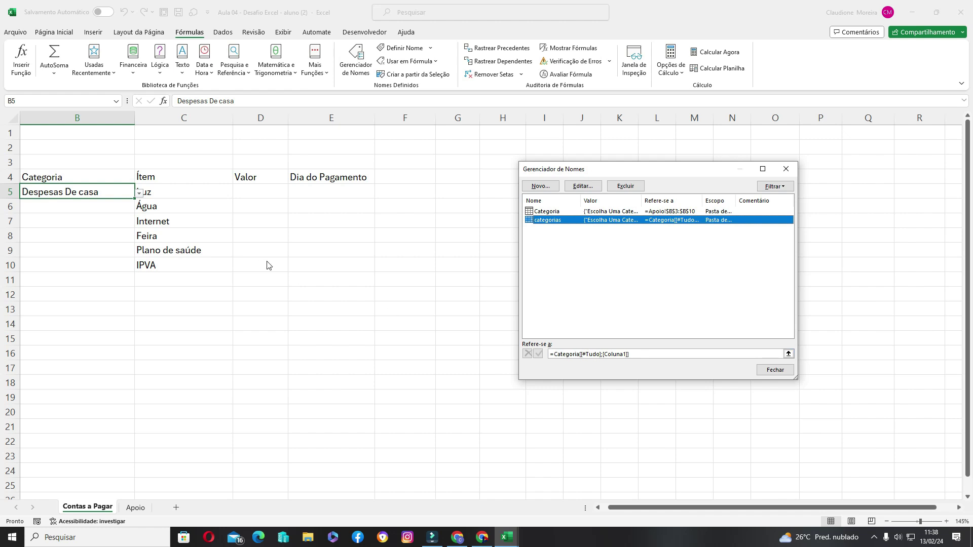
pyautogui.click(590, 354)
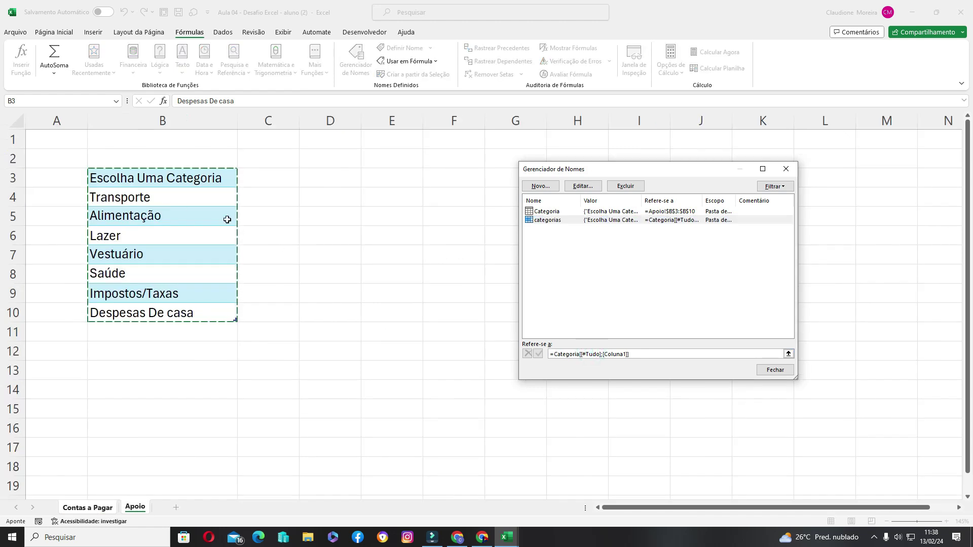
pyautogui.click(768, 373)
# - Set the category of the Água and Internet items in B6 and B7 to Despesas De casa
pyautogui.click(107, 205)
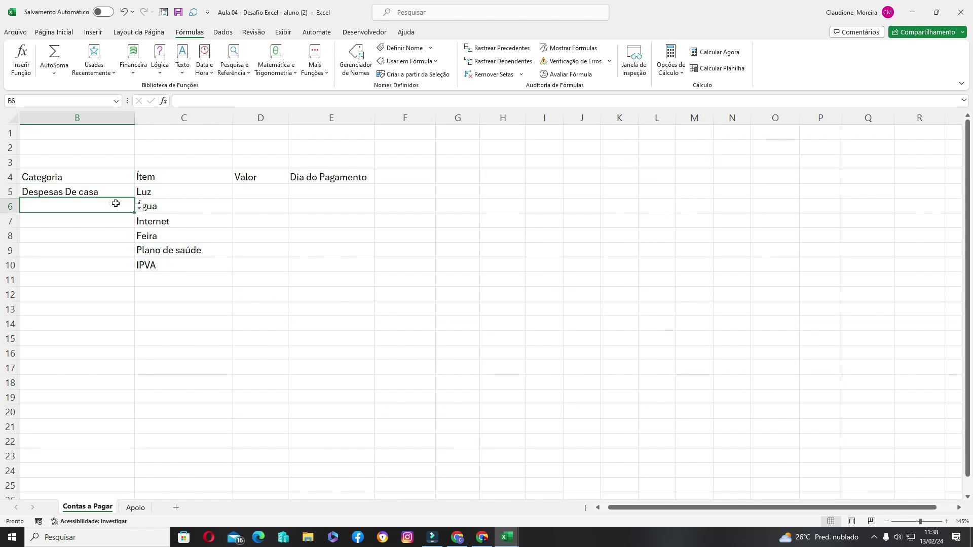
pyautogui.click(139, 207)
pyautogui.click(64, 279)
pyautogui.click(96, 219)
pyautogui.click(138, 223)
pyautogui.click(60, 293)
# - Set the remaining categories in B8:B10 to Alimentação for Feira, Saúde for Plano de saúde and Impostos/Taxas for IPVA
pyautogui.press('Return')
pyautogui.click(54, 264)
pyautogui.click(107, 251)
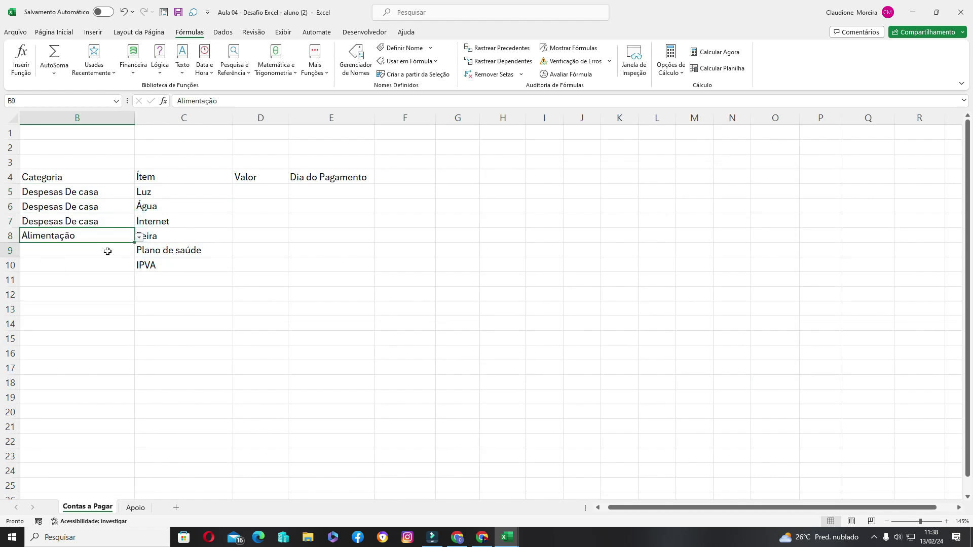
pyautogui.click(139, 253)
pyautogui.click(45, 305)
pyautogui.click(97, 264)
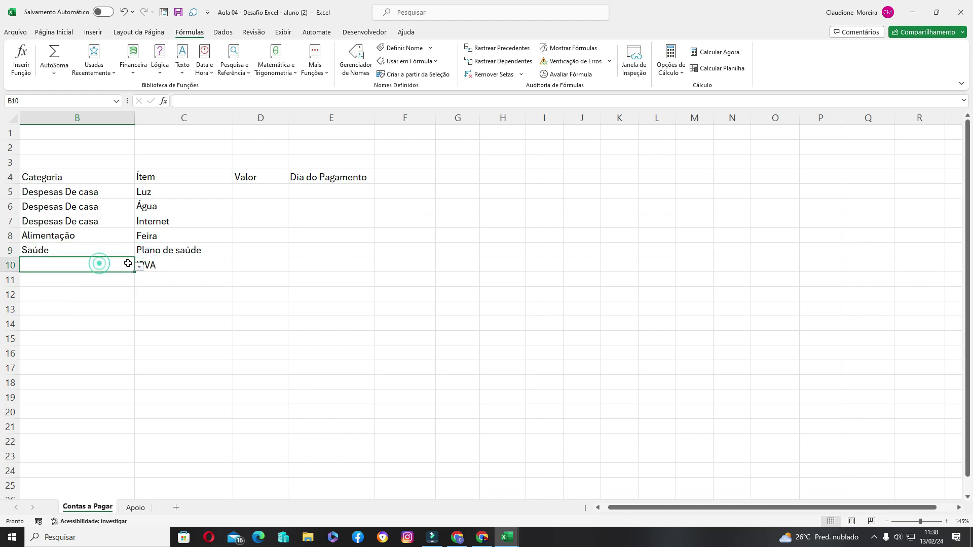
pyautogui.click(139, 267)
pyautogui.click(51, 329)
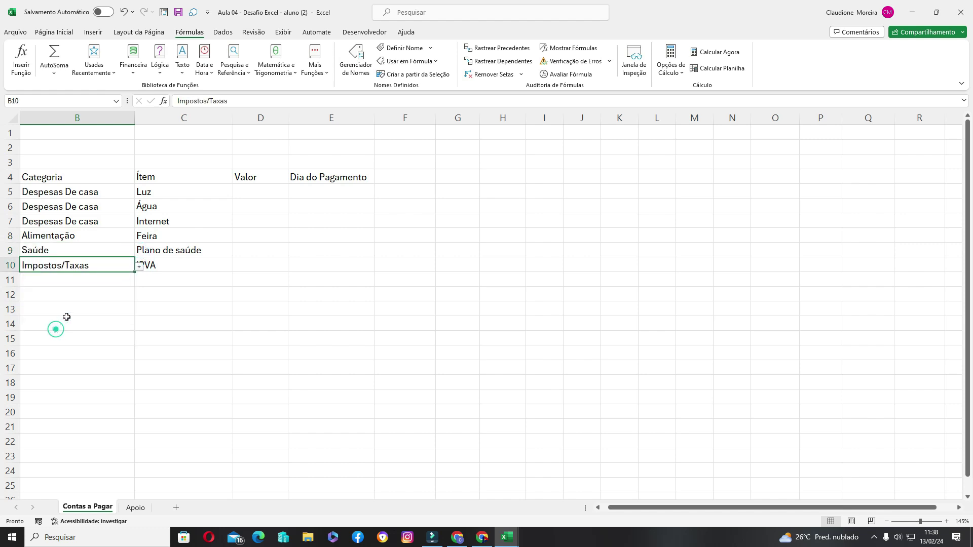
pyautogui.click(156, 266)
pyautogui.click(90, 261)
pyautogui.click(150, 235)
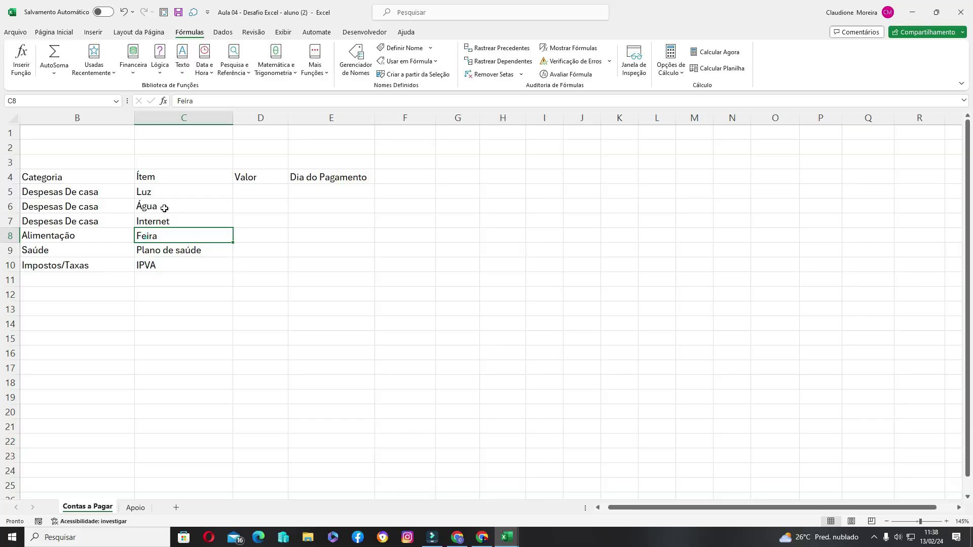
pyautogui.click(257, 192)
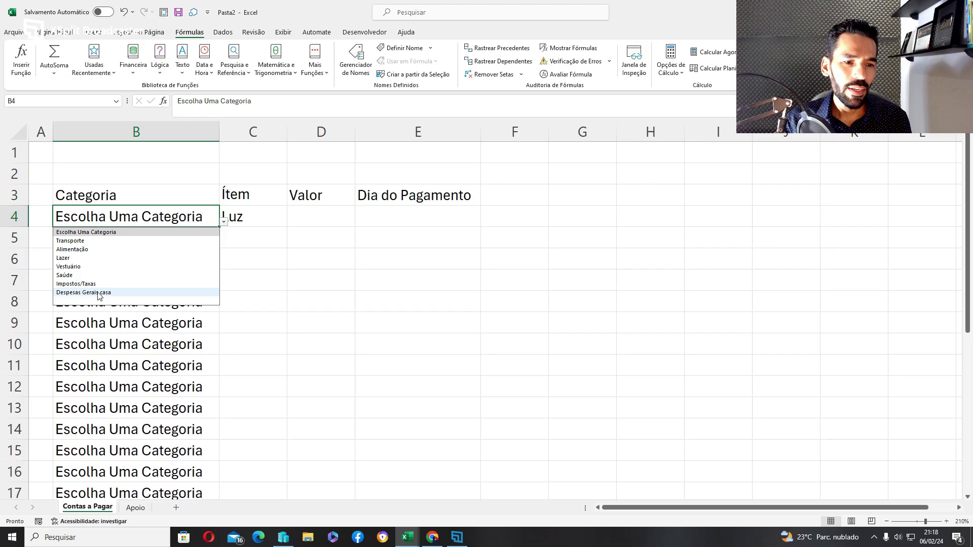
# - Set the Luz row's category to Despesas Gerais casa, its Valor to 140 and its Dia do Pagamento to 7
pyautogui.click(130, 291)
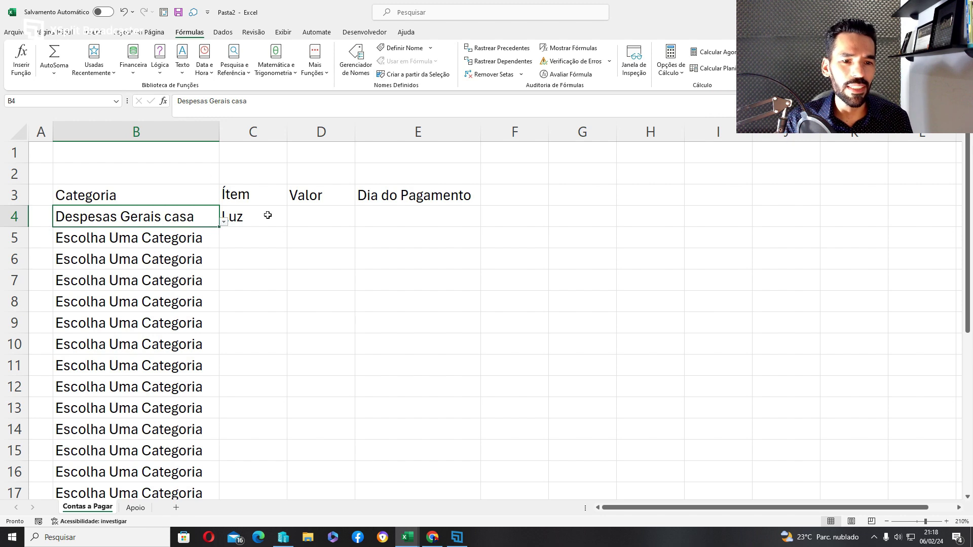
pyautogui.click(260, 212)
pyautogui.press('Right')
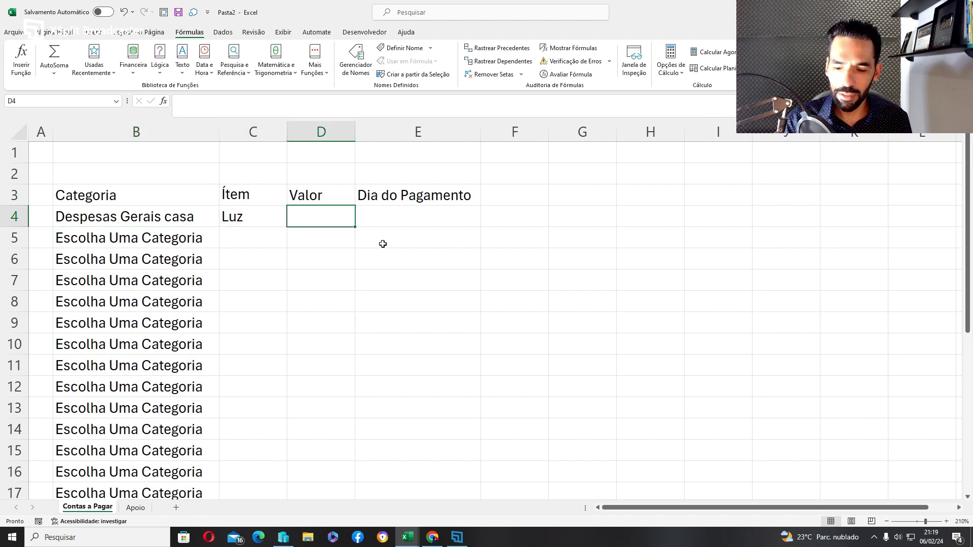
pyautogui.write('140')
pyautogui.press('Return')
pyautogui.click(453, 223)
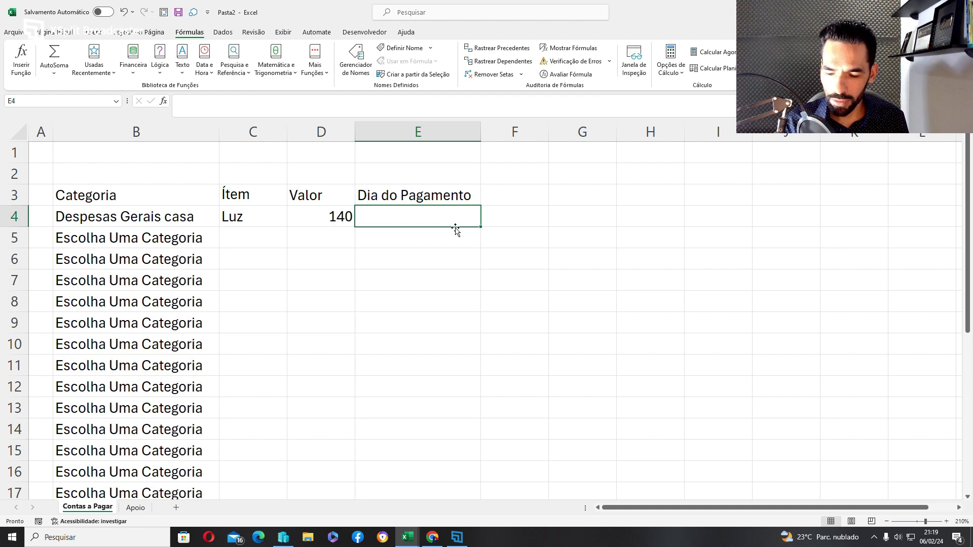
pyautogui.write('7')
pyautogui.press('Return')
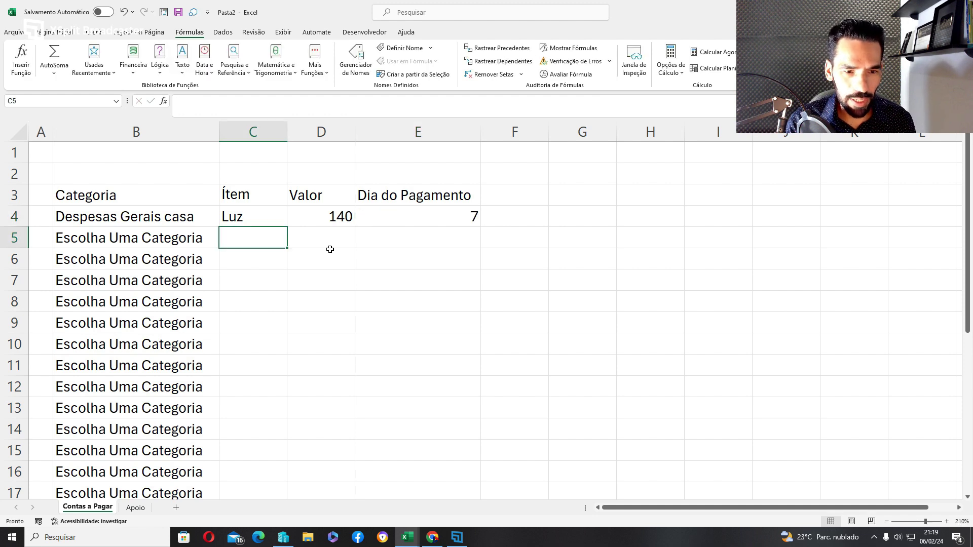
# - Add the item Água in row 5 with a Valor of 90 and payment day 10
pyautogui.write('Água')
pyautogui.press('Tab')
pyautogui.write('90')
pyautogui.press('Tab')
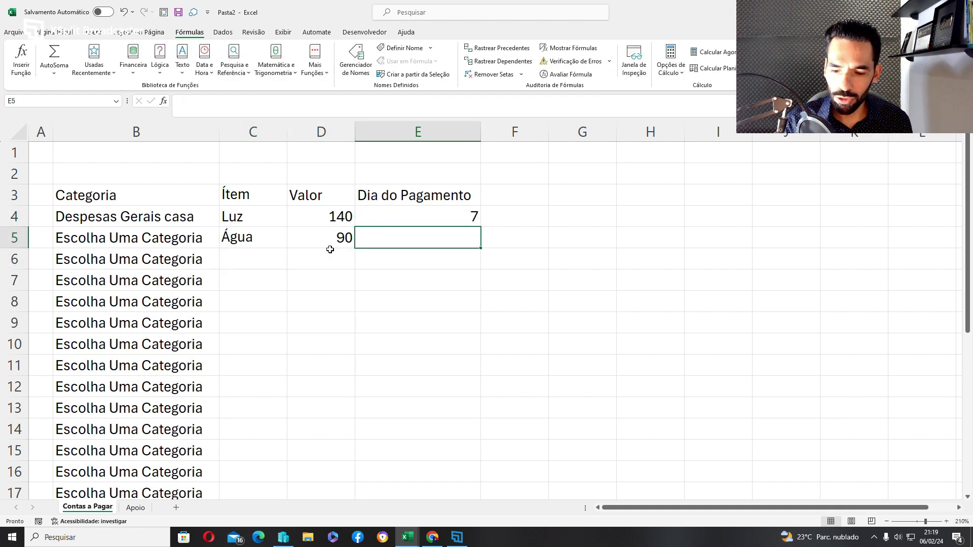
pyautogui.write('10')
pyautogui.press('Return')
# - Add the item Mercado in row 6 with a Valor of 800 and payment day 7
pyautogui.write('Mer')
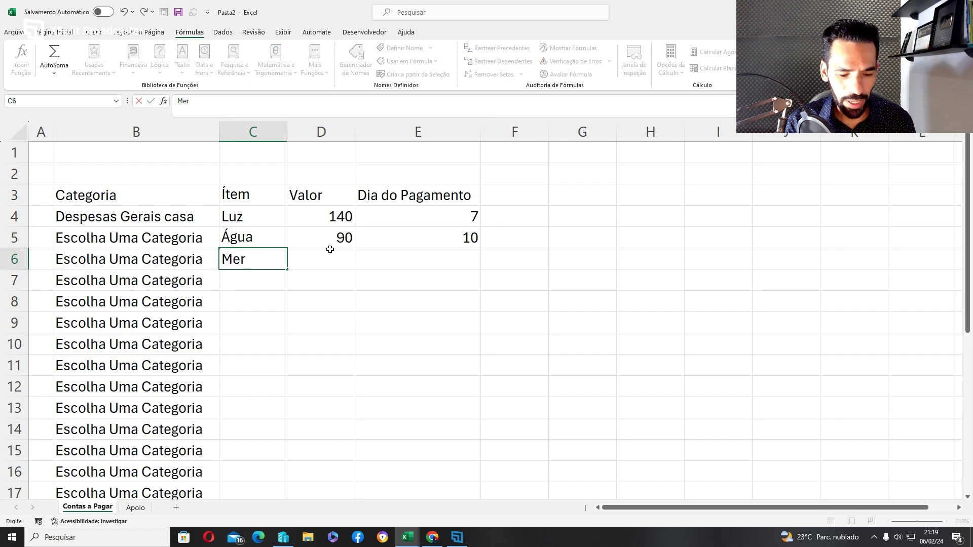
pyautogui.write('cado')
pyautogui.press('Tab')
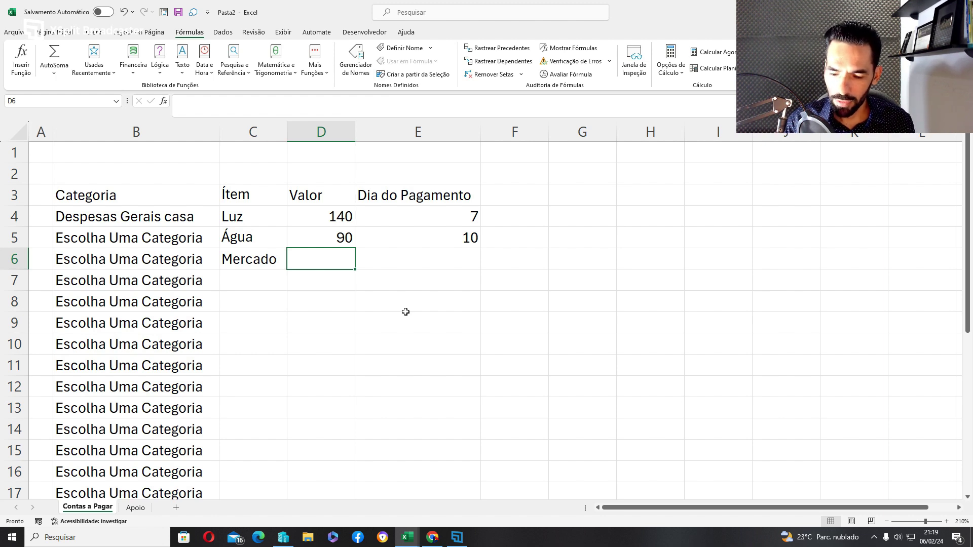
pyautogui.write('800')
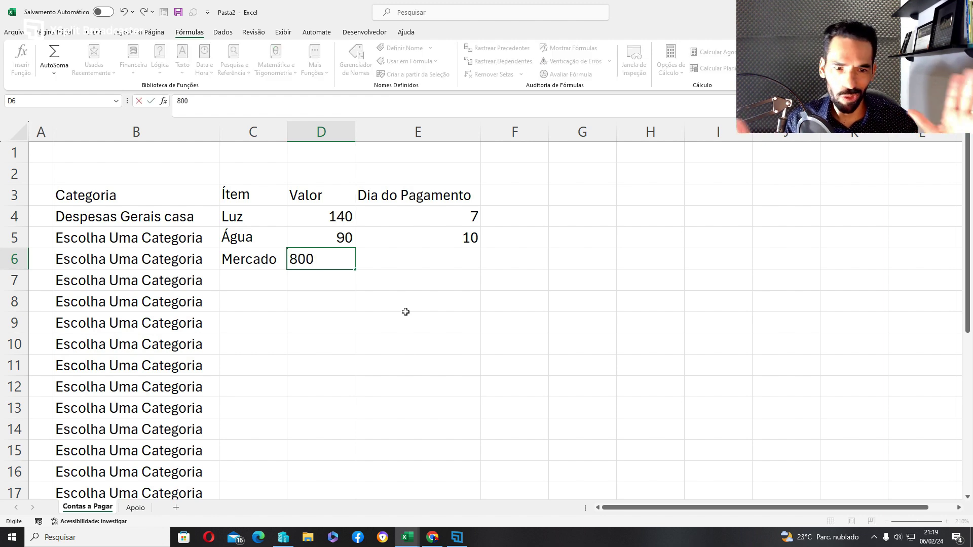
pyautogui.hotkey('ctrl', 'Return')
pyautogui.press('Right')
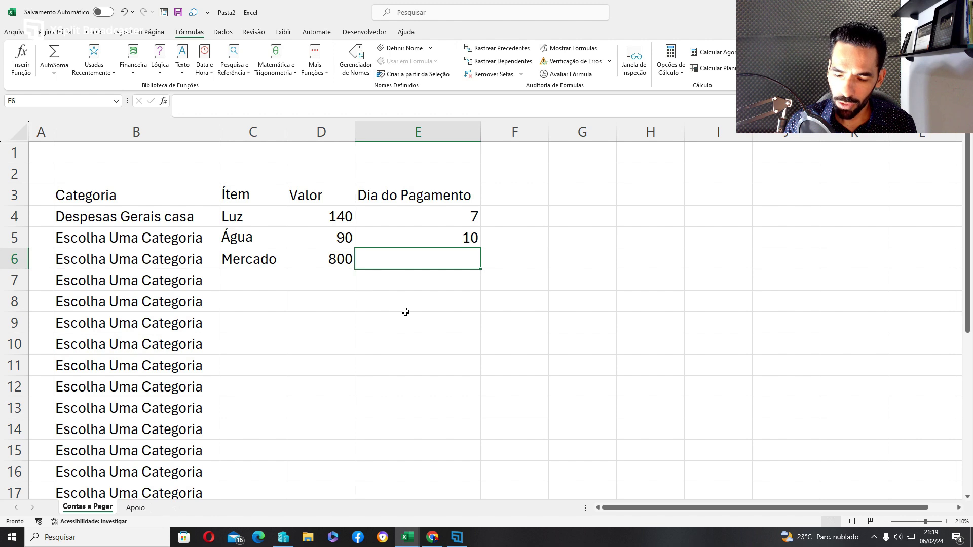
pyautogui.write('7')
pyautogui.press('Return')
# - Add the item IPVA in row 7 with the Valor formula =1200/12 and payment day 15
pyautogui.write('IPVA')
pyautogui.press('Return')
pyautogui.press('Up')
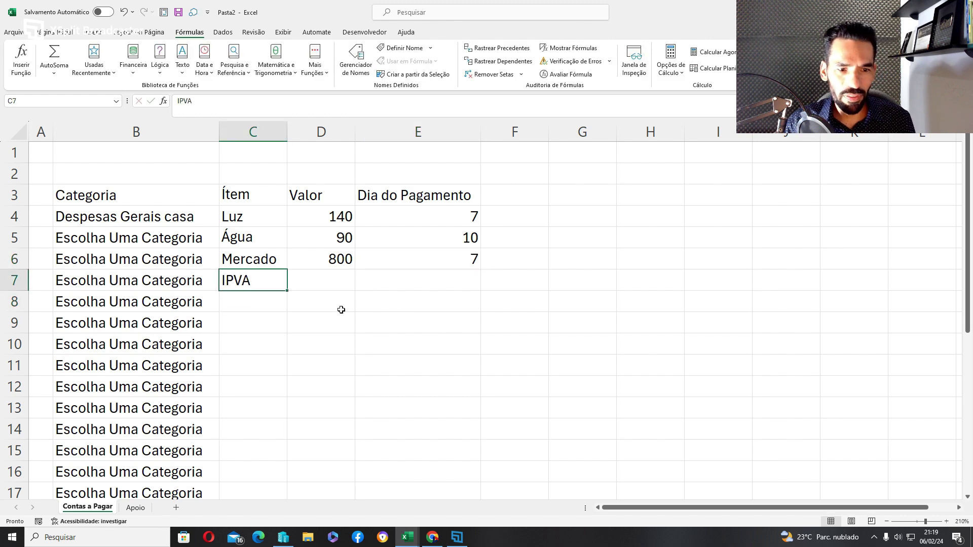
pyautogui.press('Right')
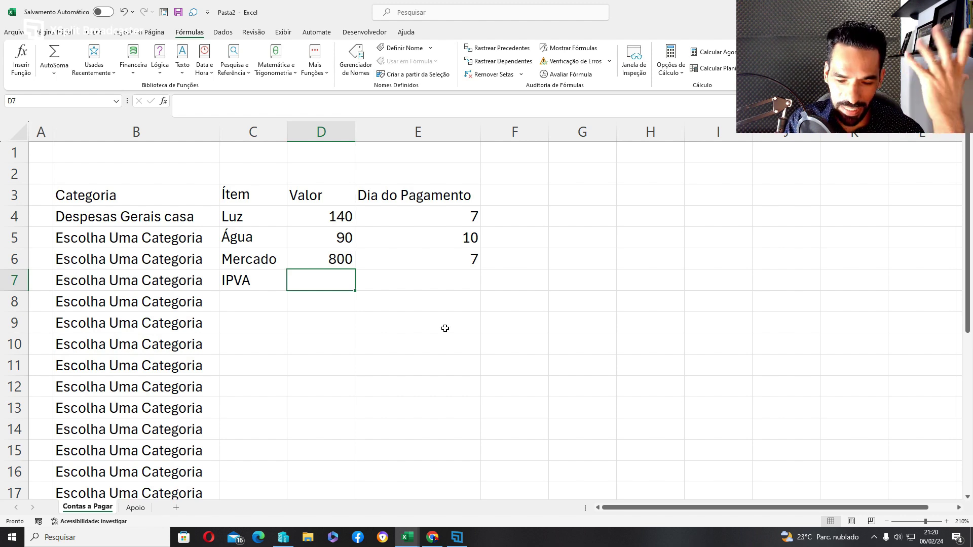
pyautogui.write('=')
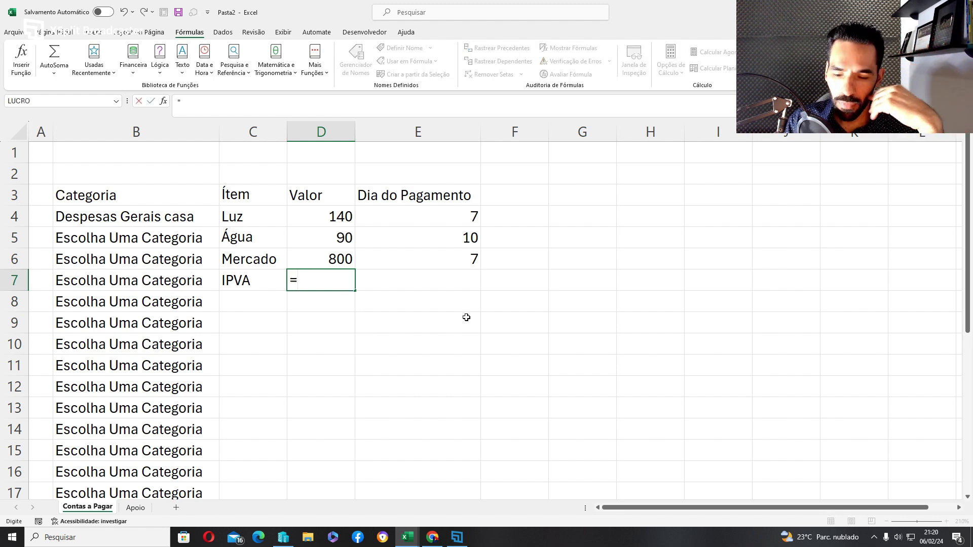
pyautogui.write('1200')
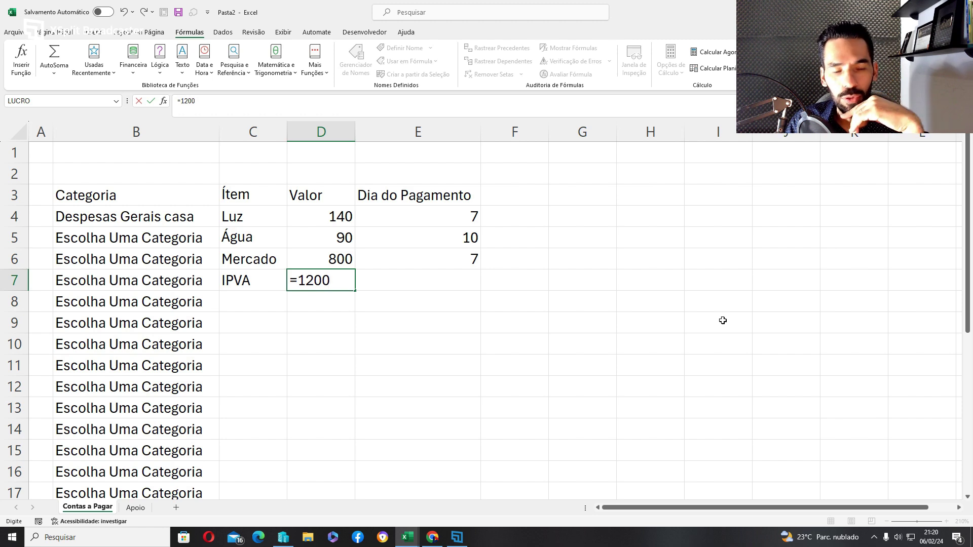
pyautogui.write('/12')
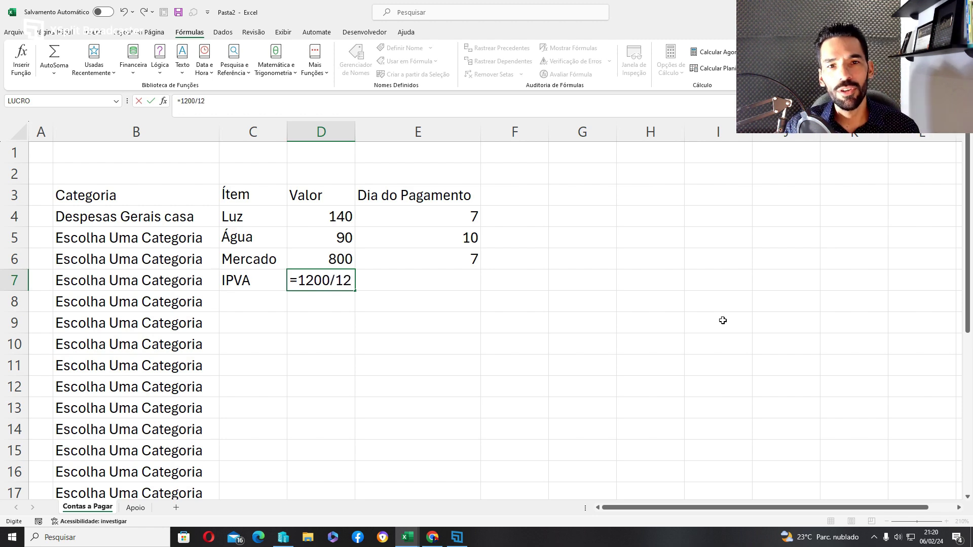
pyautogui.press('Return')
pyautogui.press('Up')
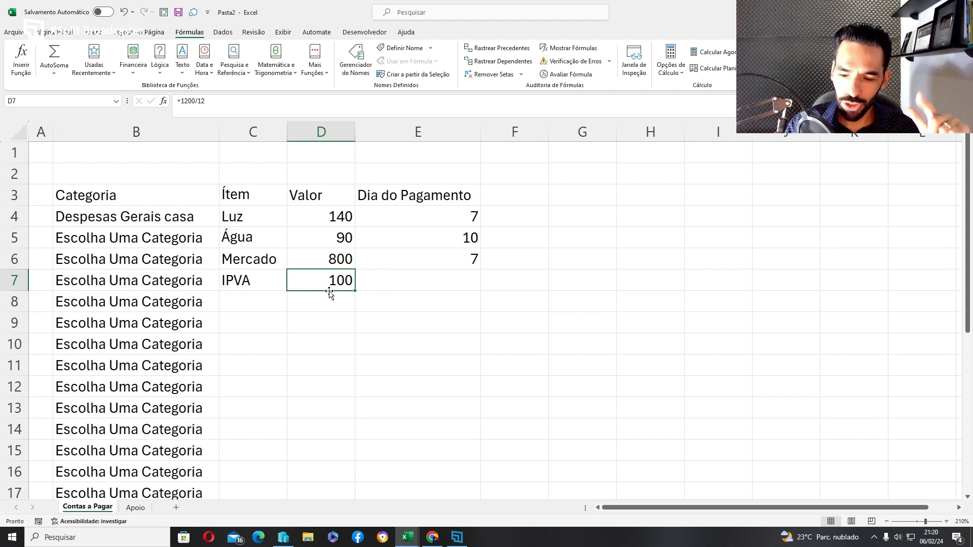
pyautogui.press('Right')
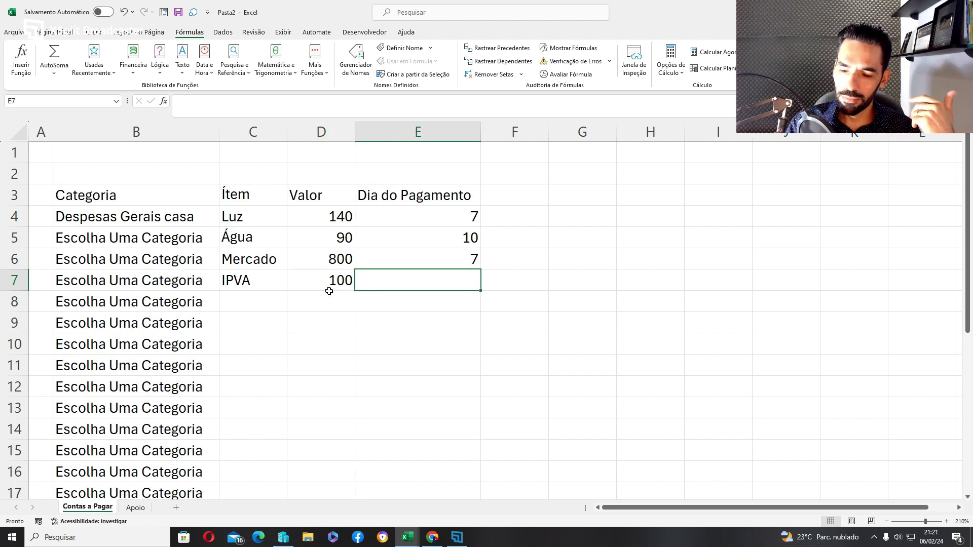
pyautogui.write('15')
pyautogui.press('Return')
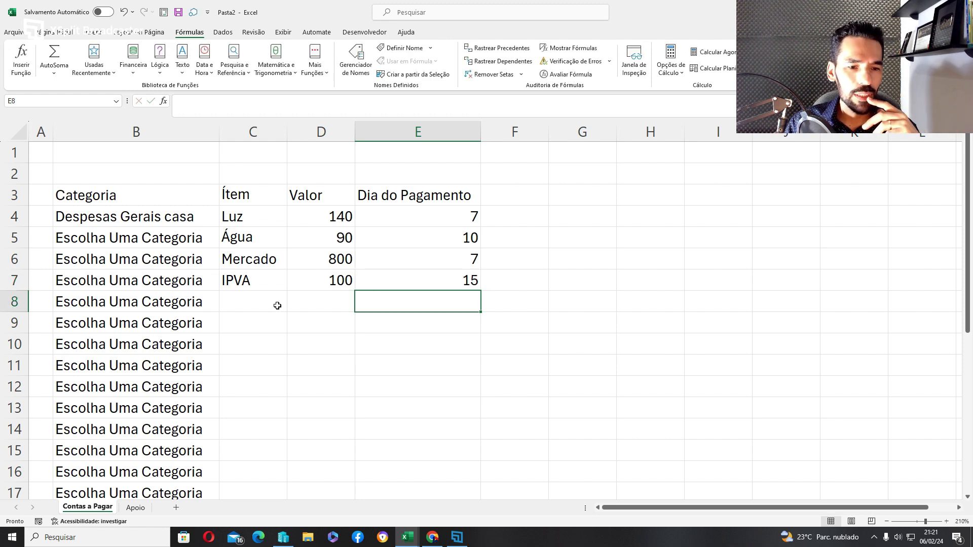
# - Reset B4 to Escolha Uma Categoria and fill it with its drop-down list down column B through row 30
pyautogui.click(189, 234)
pyautogui.click(224, 245)
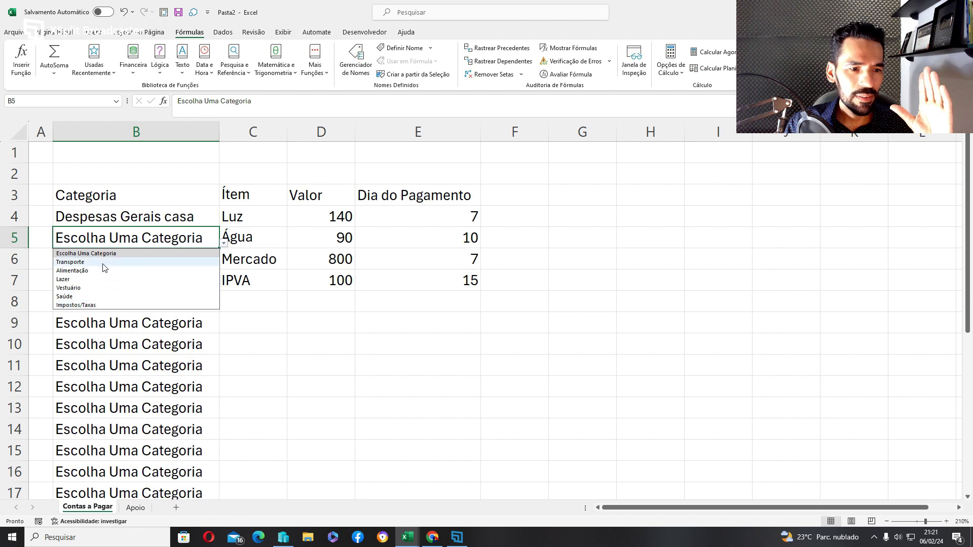
pyautogui.click(192, 218)
pyautogui.click(223, 223)
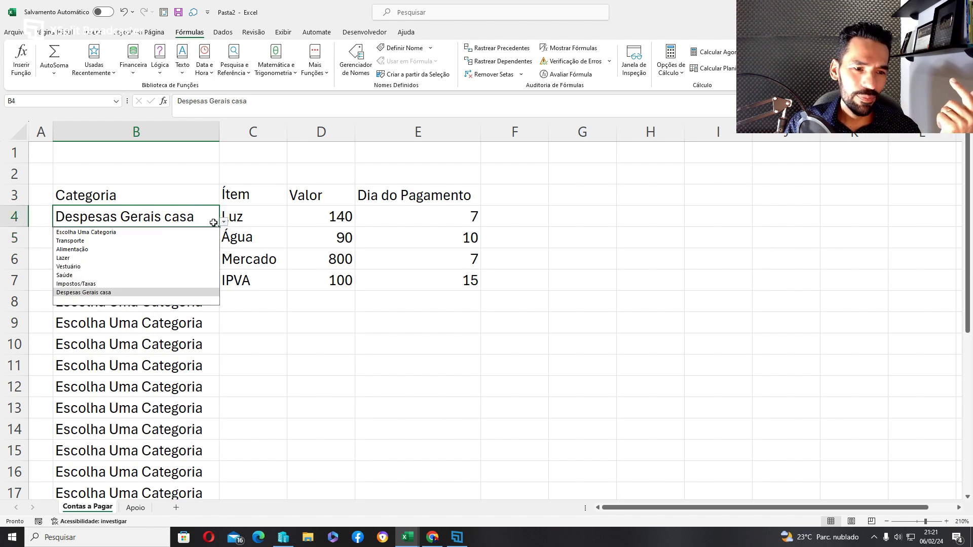
pyautogui.click(112, 234)
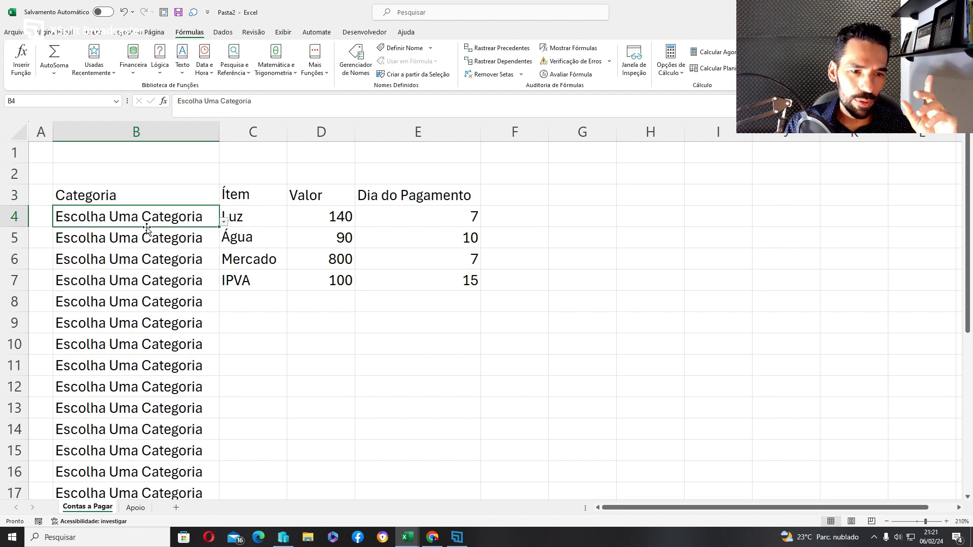
pyautogui.moveTo(219, 227); pyautogui.dragTo(211, 463)
pyautogui.scroll(5, 208, 402)
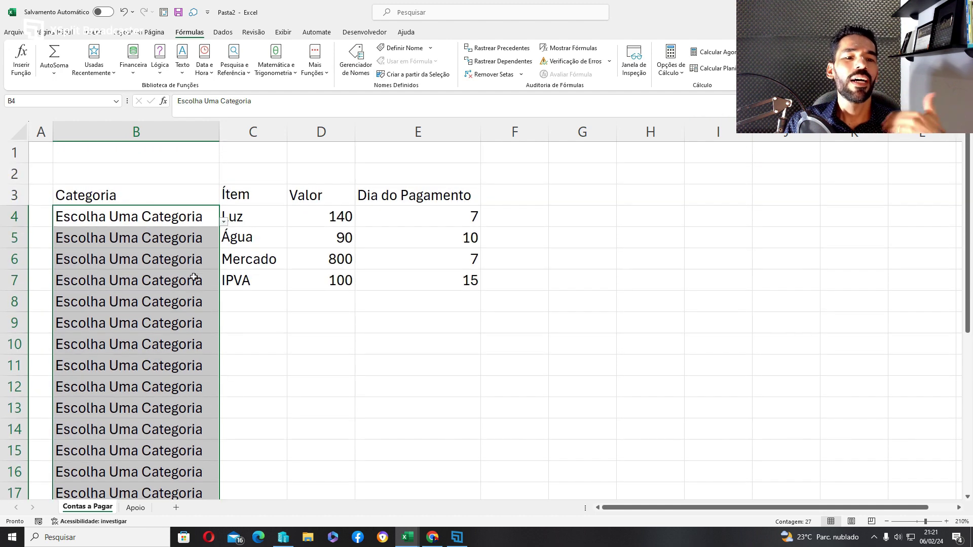
# - Set the categories of Luz in B4 and Água in B5 to Despesas Gerais casa
pyautogui.click(190, 216)
pyautogui.click(222, 223)
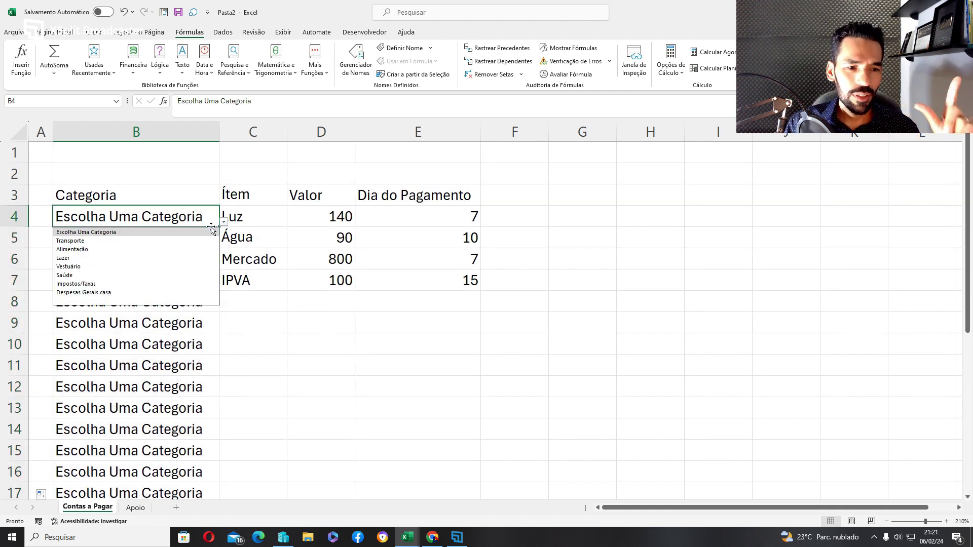
pyautogui.click(118, 290)
pyautogui.click(165, 241)
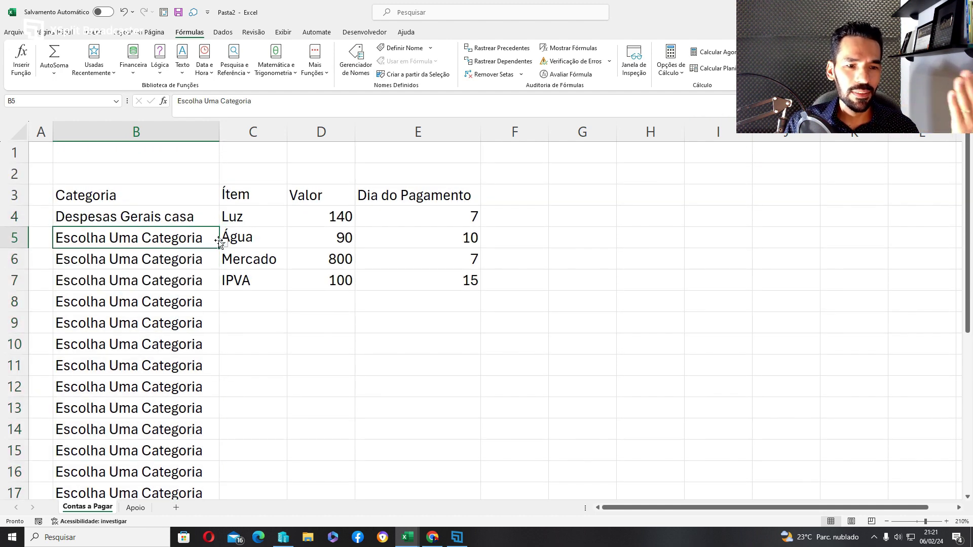
pyautogui.click(223, 244)
pyautogui.click(114, 313)
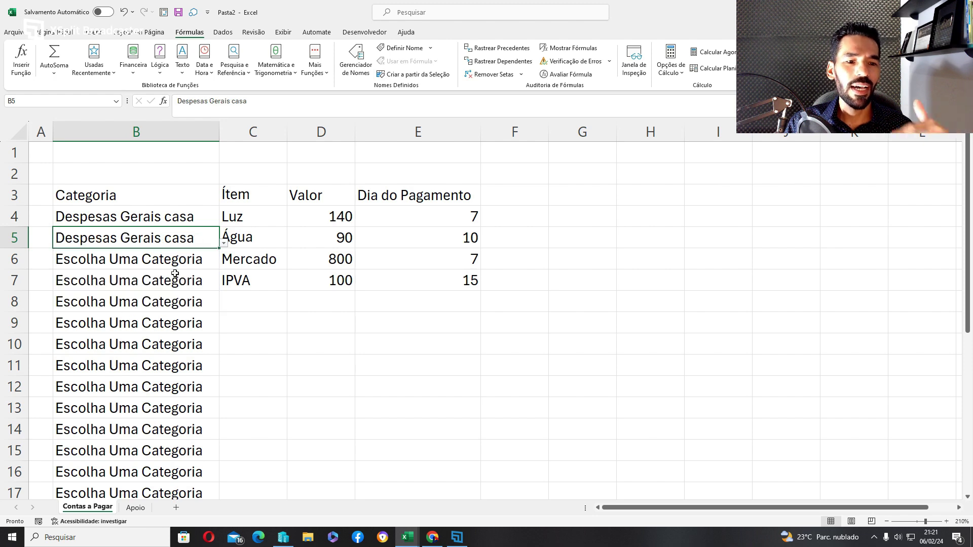
# - Set the category of Mercado in B6 to Alimentação and of IPVA in B7 to Impostos/Taxas
pyautogui.click(184, 254)
pyautogui.click(225, 266)
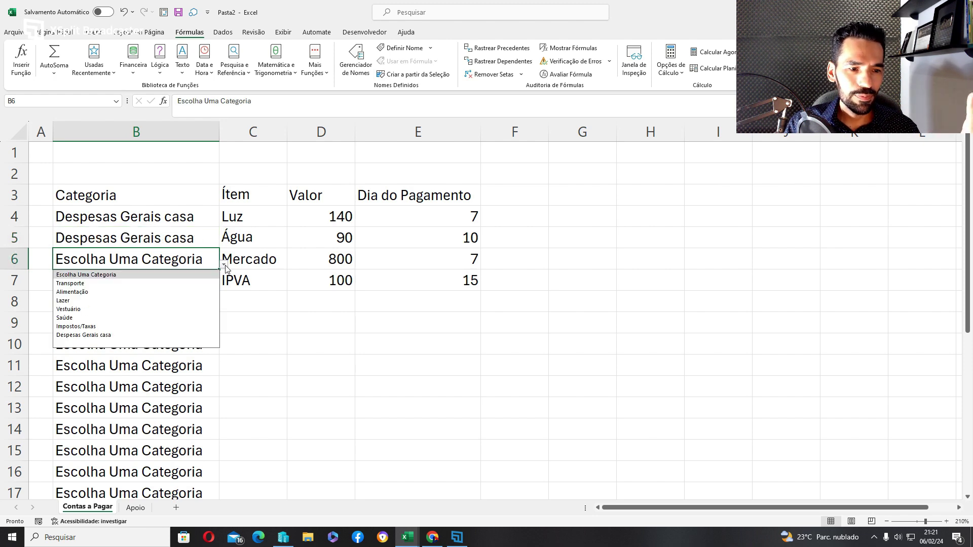
pyautogui.click(93, 293)
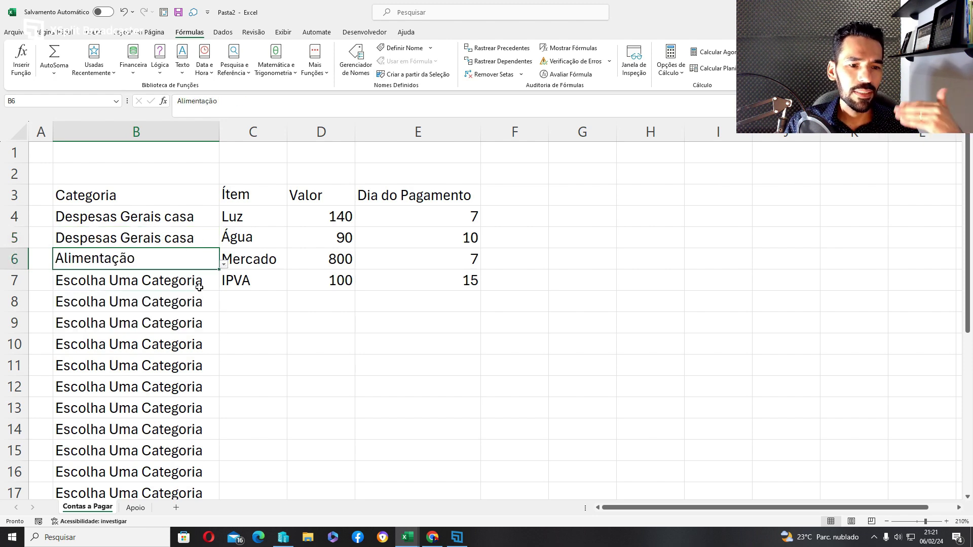
pyautogui.click(198, 278)
pyautogui.click(224, 288)
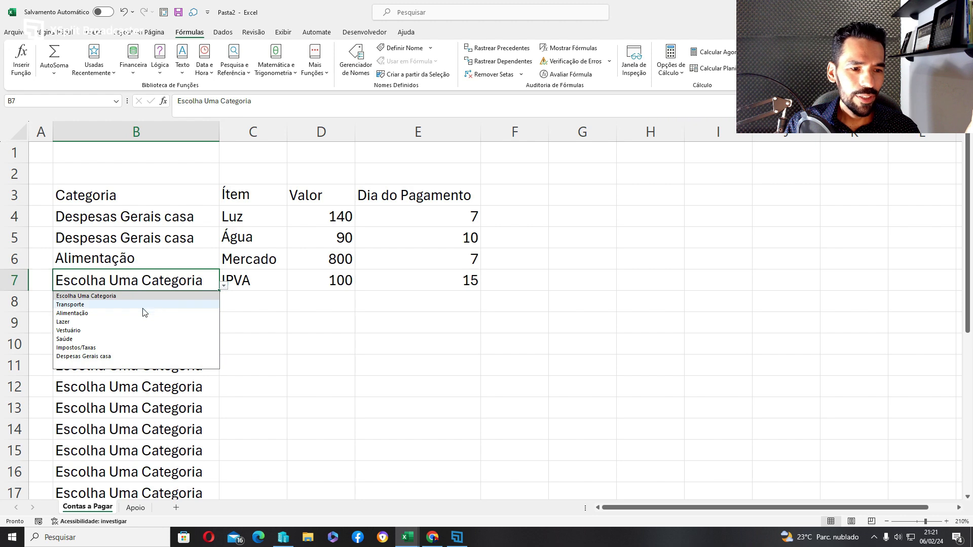
pyautogui.click(81, 348)
pyautogui.click(258, 280)
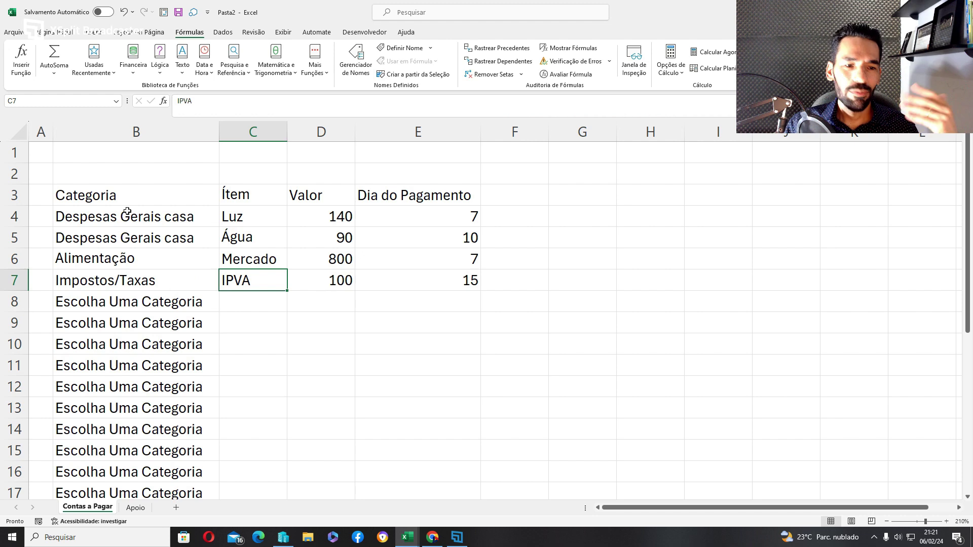
pyautogui.click(162, 199)
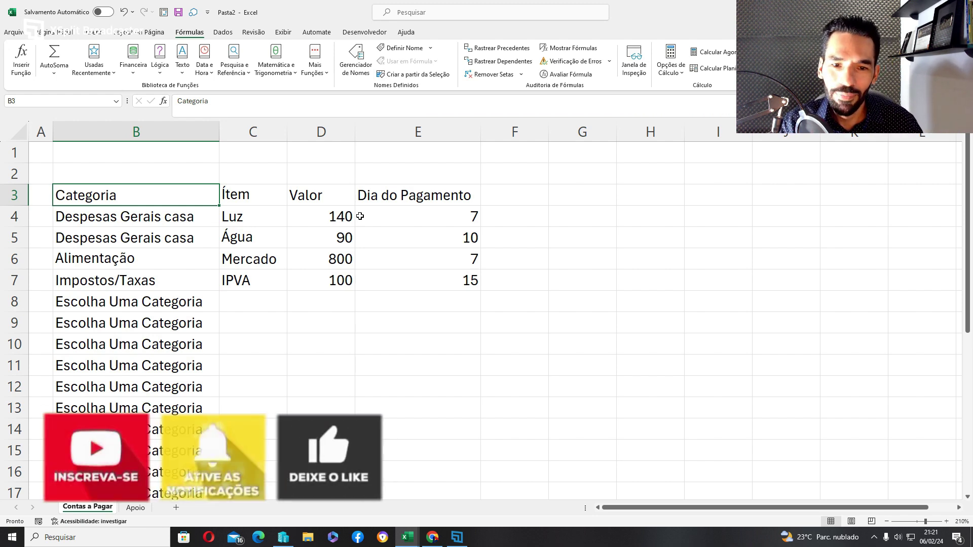
pyautogui.moveTo(548, 131); pyautogui.dragTo(504, 130)
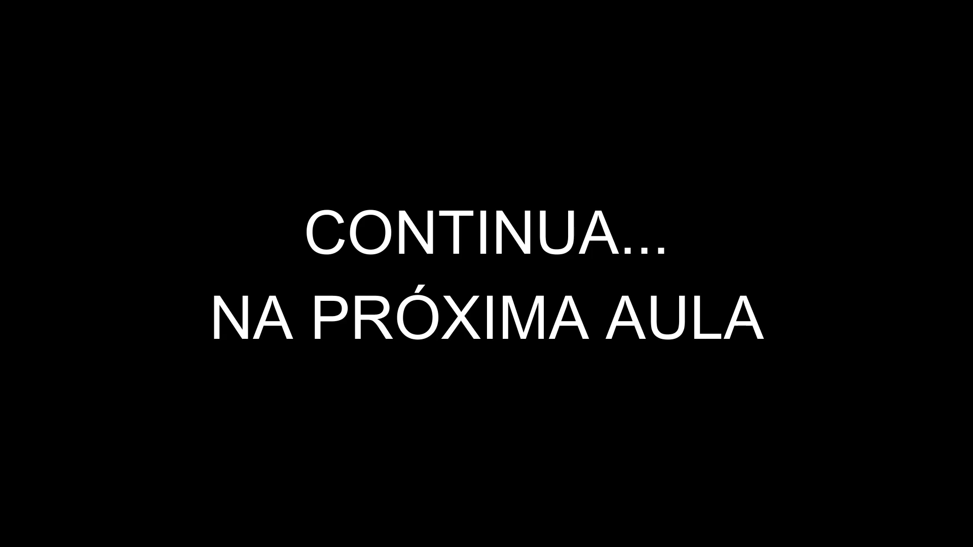